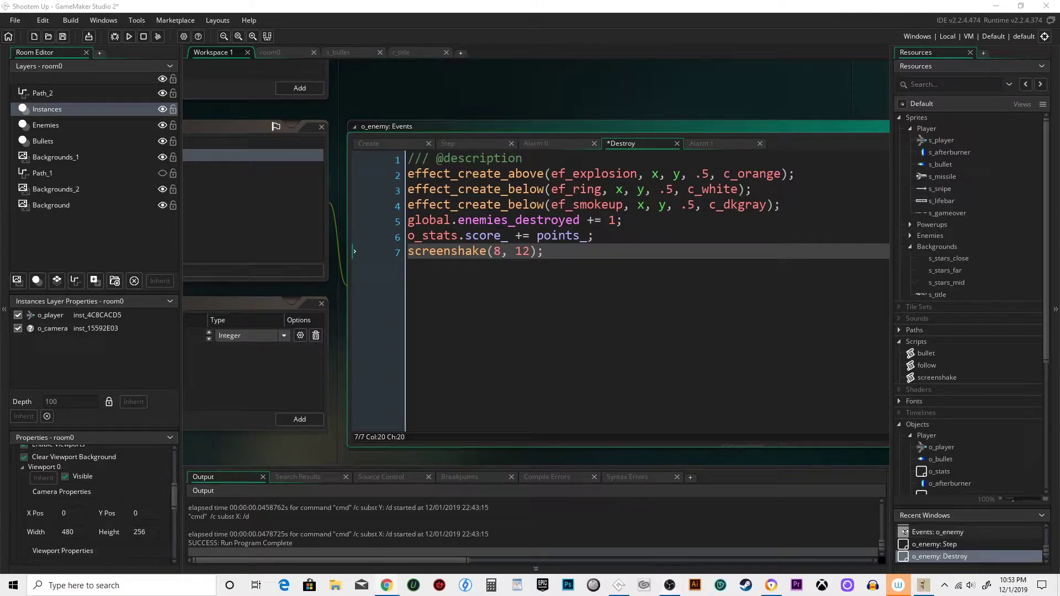
Step: Drag the Chrome window up so it covers the GameMaker workspace
mouse_move(978, 186)
mouse_down()
mouse_move(624, 6)
mouse_move(599, 4)
mouse_up()
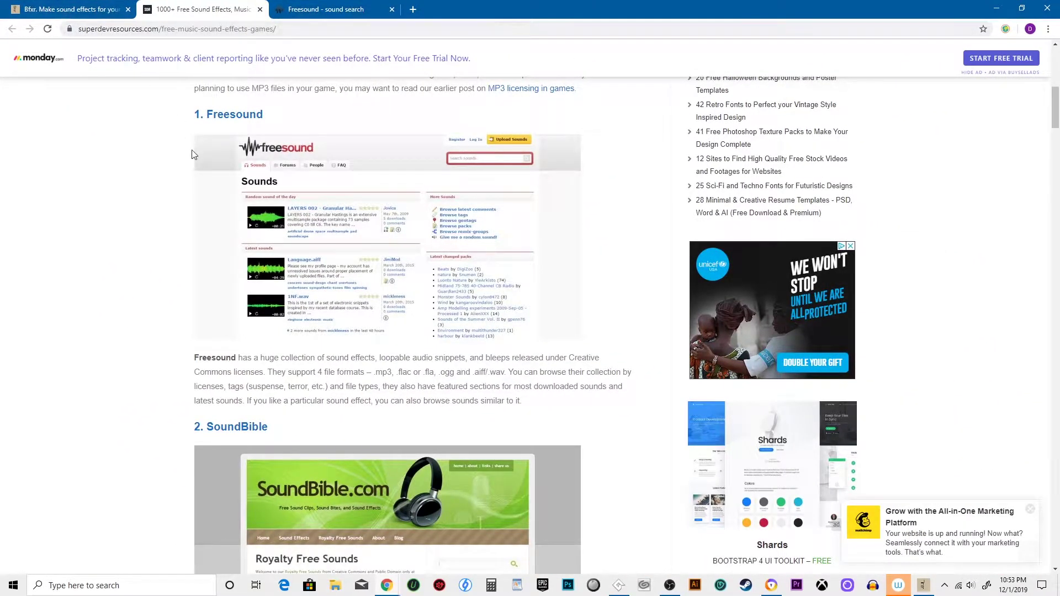
scroll(160, 235, up, 4)
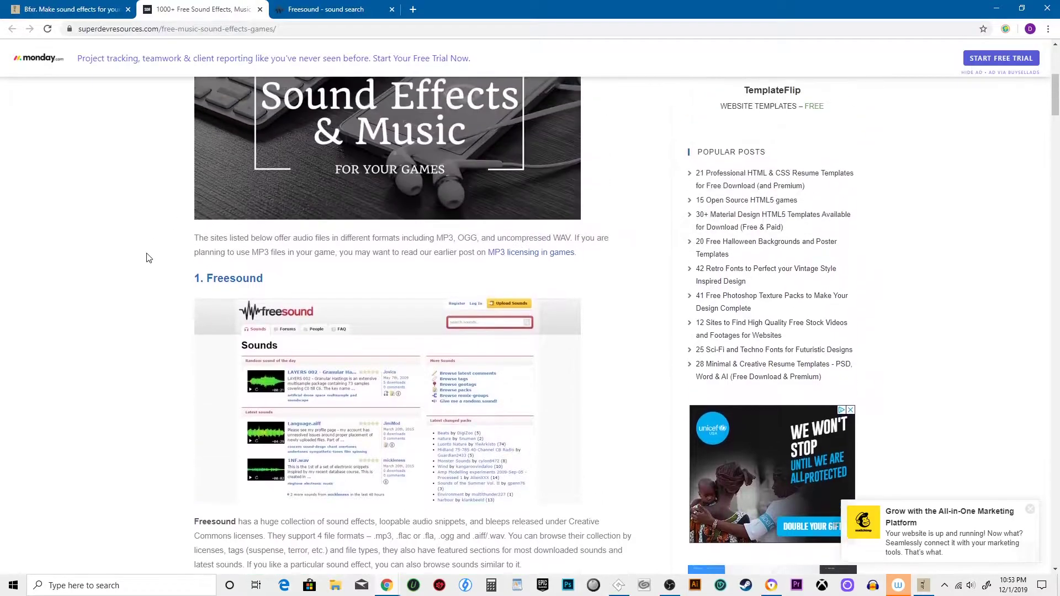
scroll(147, 258, up, 2)
scroll(130, 260, down, 4)
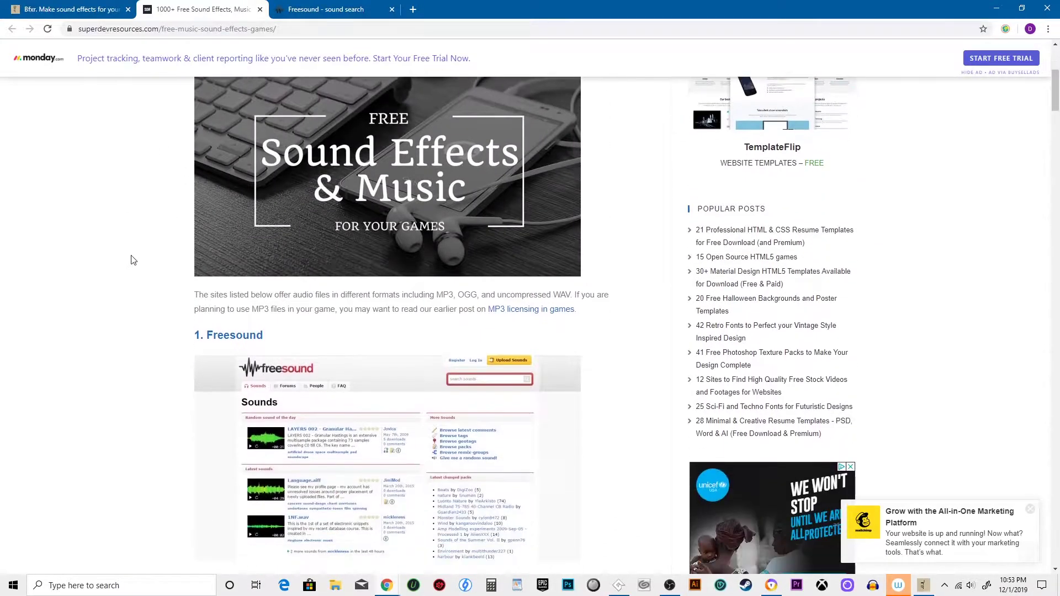
scroll(130, 260, down, 4)
scroll(130, 261, down, 4)
scroll(131, 261, down, 4)
scroll(130, 260, down, 6)
scroll(130, 261, down, 5)
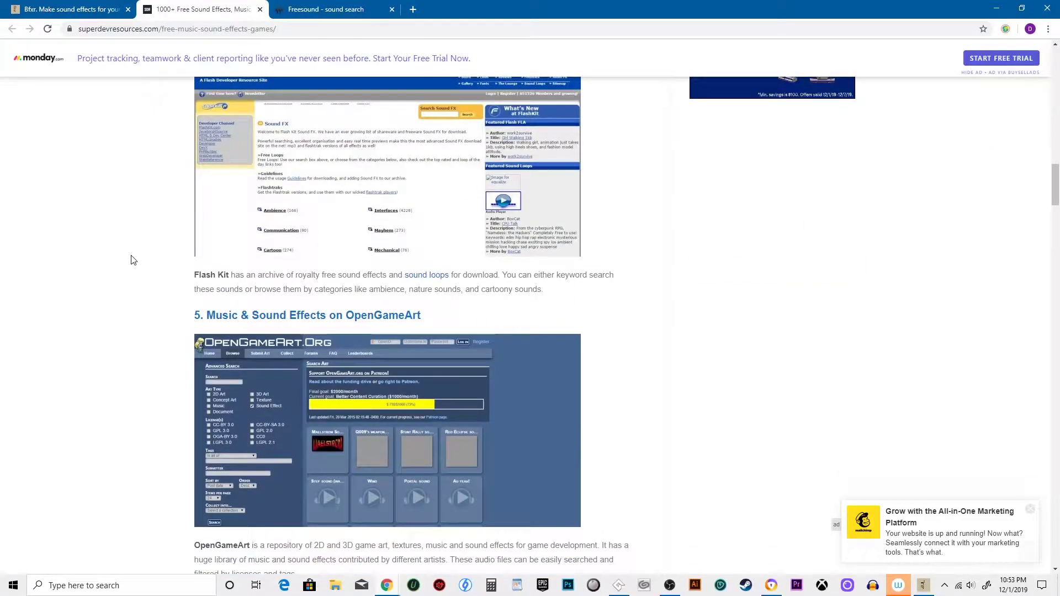
scroll(130, 260, down, 3)
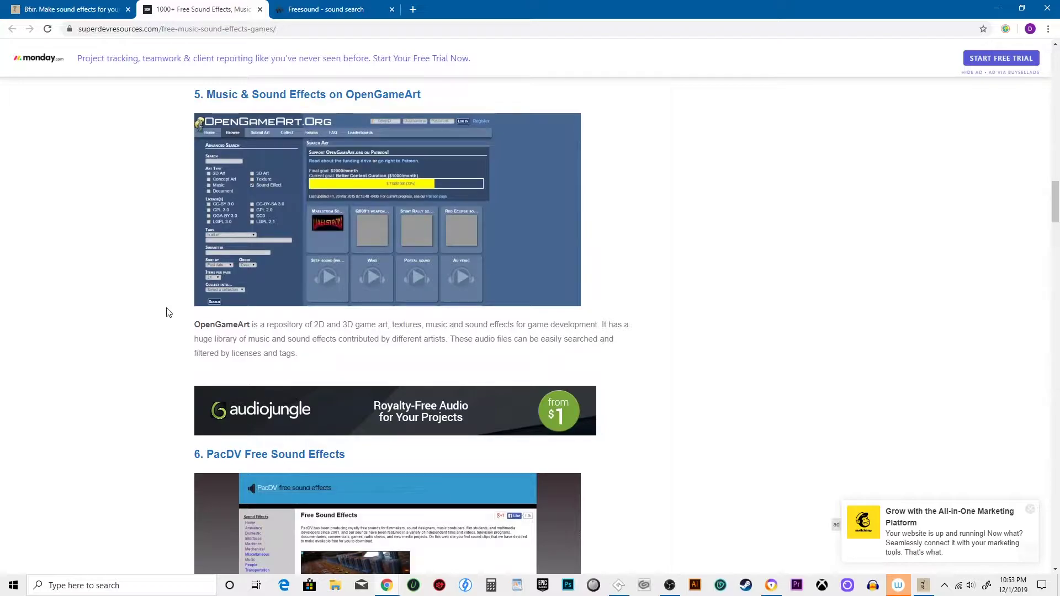
scroll(166, 313, up, 3)
scroll(166, 312, up, 4)
scroll(166, 313, up, 3)
scroll(169, 313, up, 3)
scroll(169, 313, up, 3)
scroll(170, 314, up, 3)
scroll(169, 313, up, 1)
scroll(172, 313, up, 3)
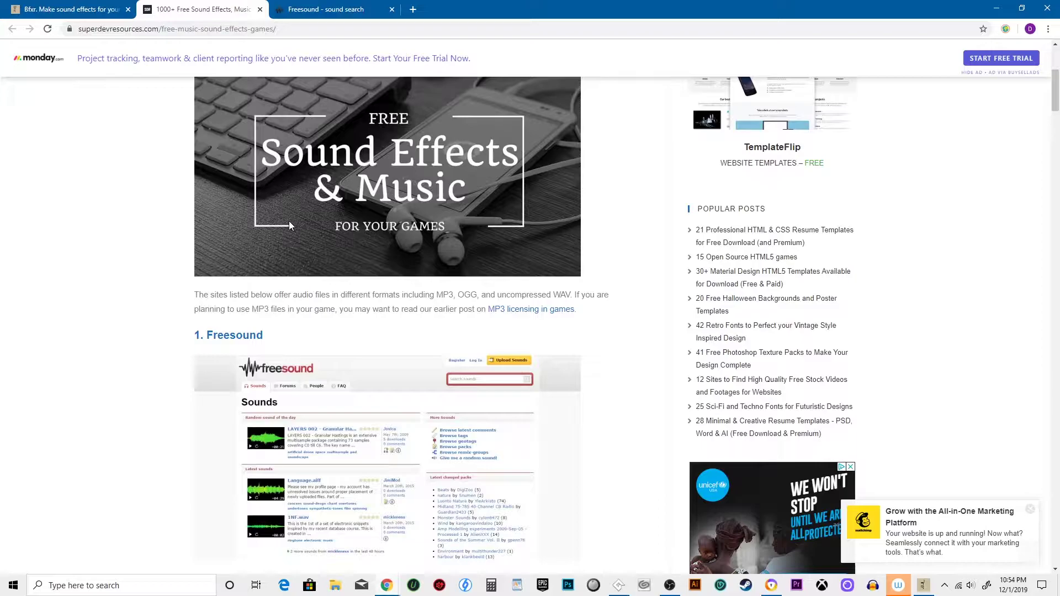
scroll(265, 344, down, 3)
scroll(149, 405, down, 2)
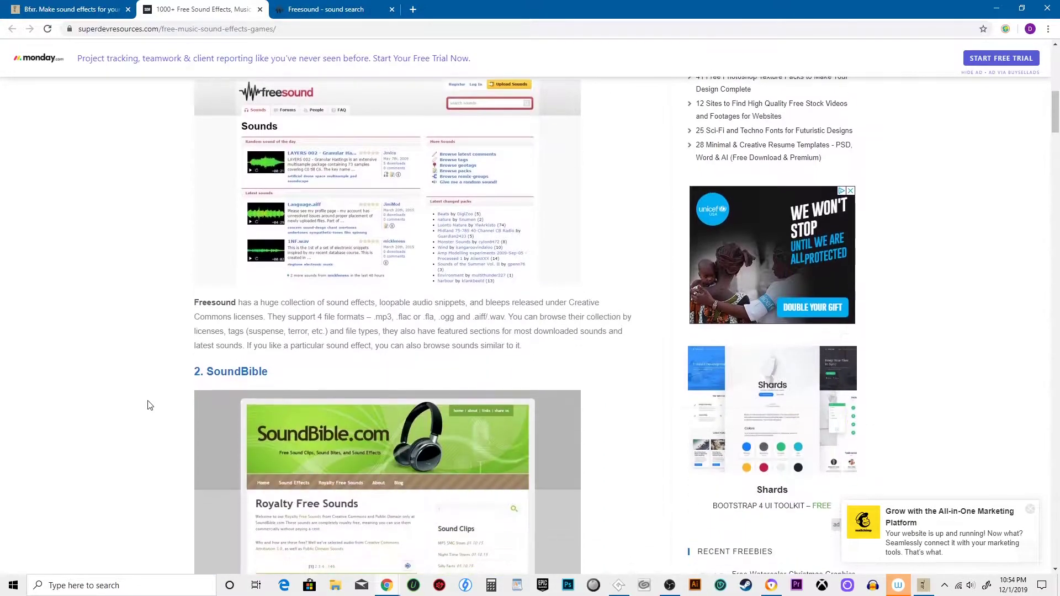
scroll(145, 406, down, 2)
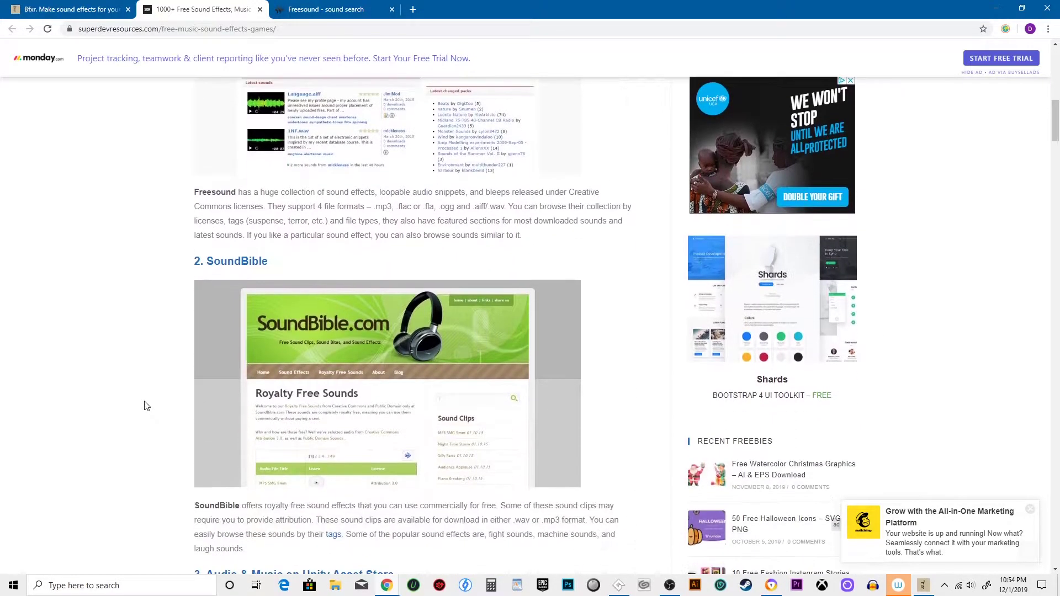
scroll(164, 373, down, 2)
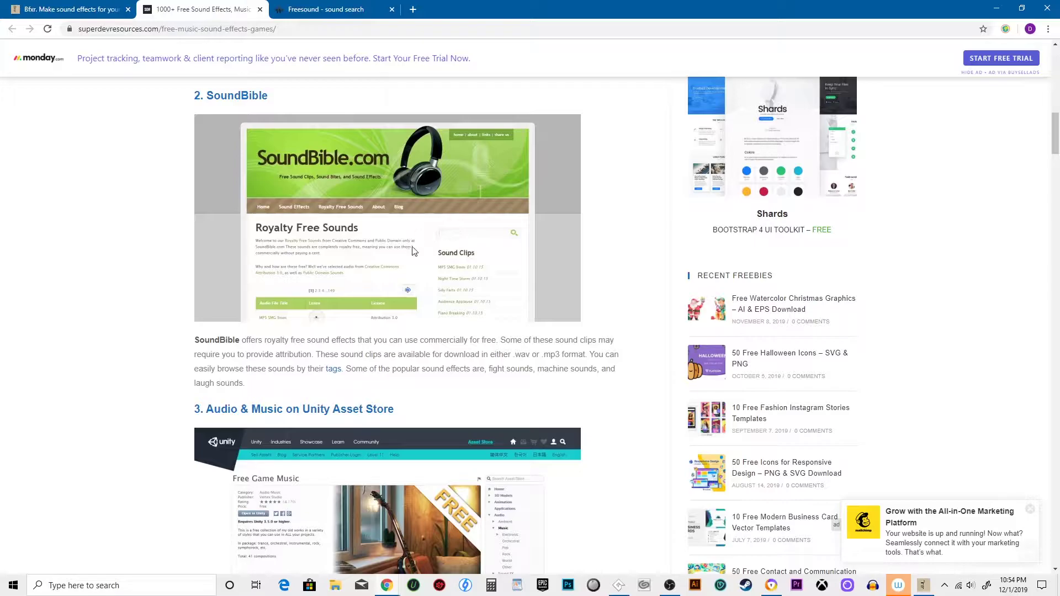
scroll(403, 357, down, 4)
scroll(406, 390, down, 3)
scroll(408, 414, down, 4)
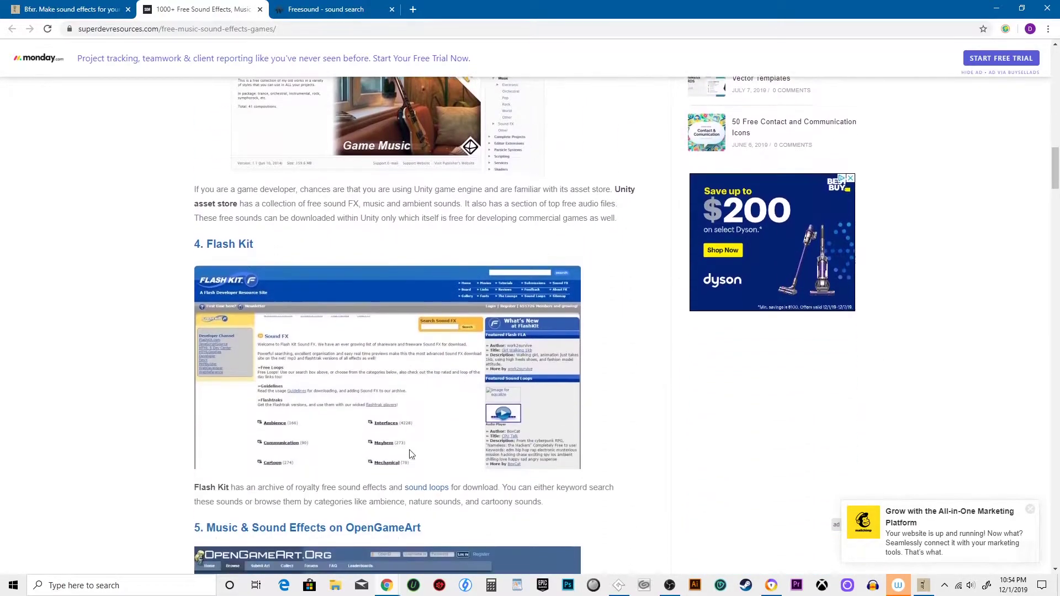
scroll(409, 449, down, 4)
scroll(409, 449, down, 4)
scroll(410, 448, down, 3)
scroll(373, 448, down, 2)
scroll(340, 446, down, 4)
scroll(353, 409, down, 3)
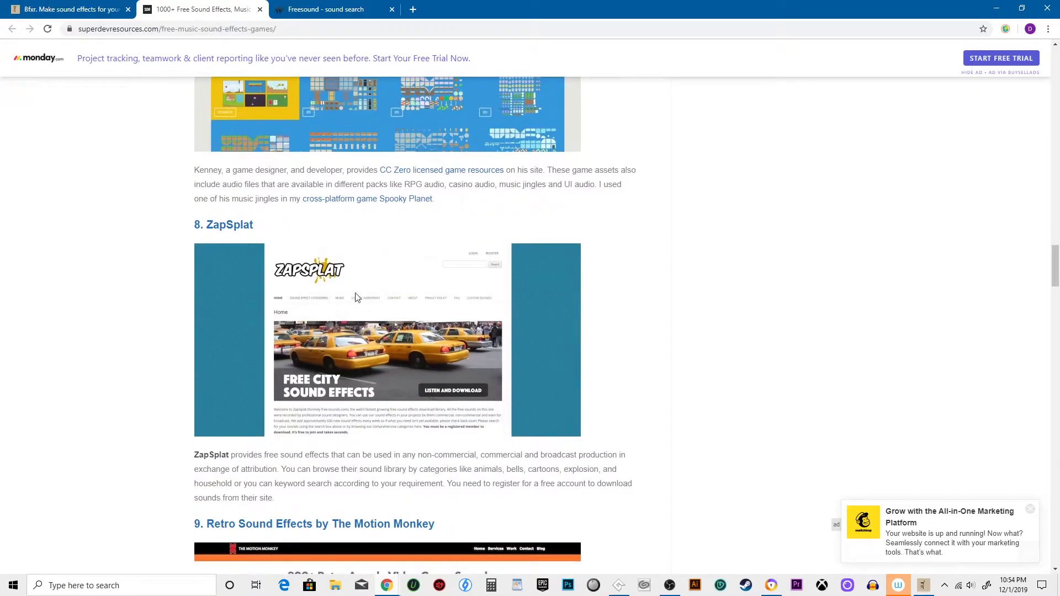
scroll(356, 297, up, 5)
scroll(364, 296, up, 5)
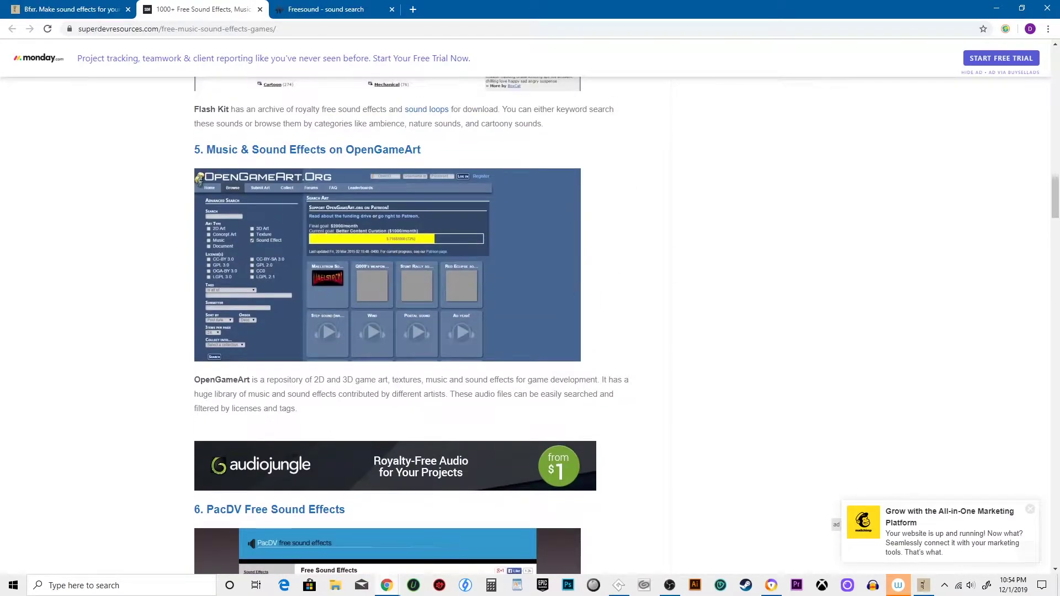
Step: Switch to the Bfxr tab showing bfxr.net
click(66, 9)
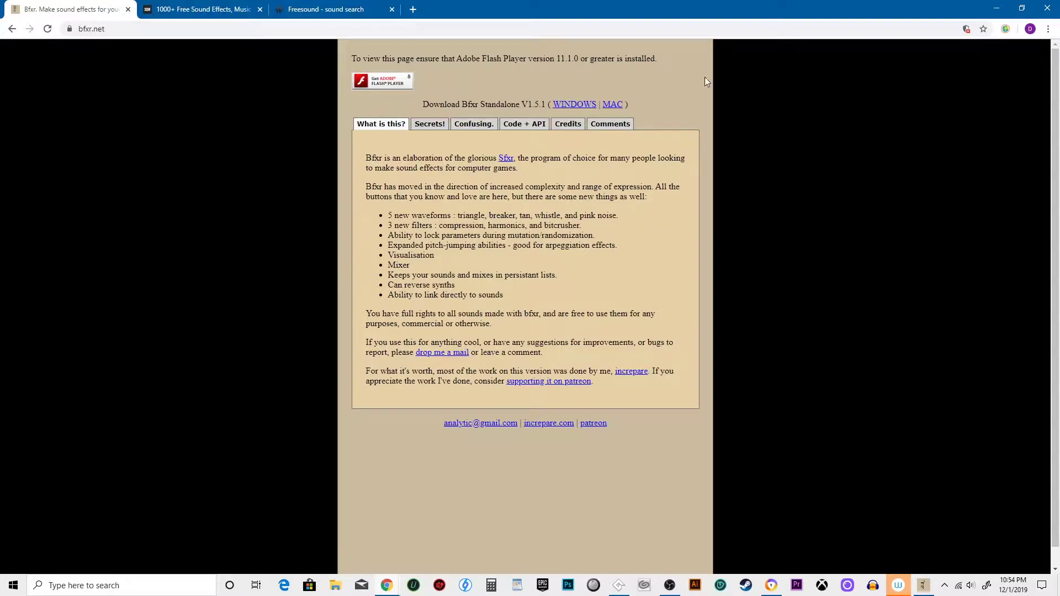
Step: View the Freesound '8 bit laser' search results, checking back on the article in between
click(325, 9)
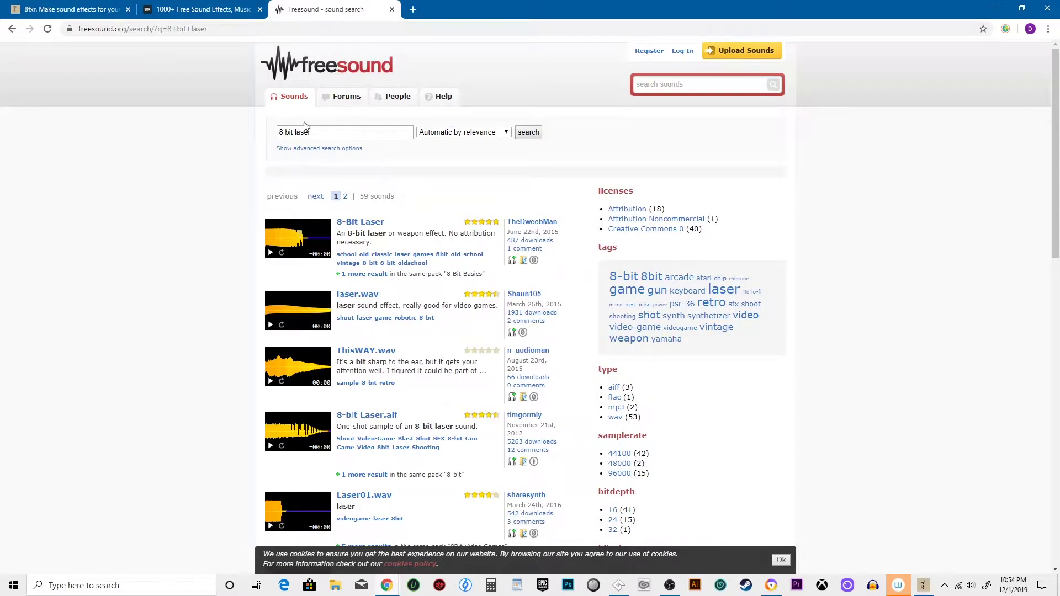
click(203, 9)
scroll(204, 341, up, 5)
scroll(189, 358, up, 5)
scroll(189, 358, up, 5)
scroll(189, 359, up, 3)
scroll(189, 359, up, 1)
click(332, 10)
Step: Minimize Chrome, launch Bfxr and generate random Laser/Shoot sounds up to Laser_Shoot22
click(1003, 7)
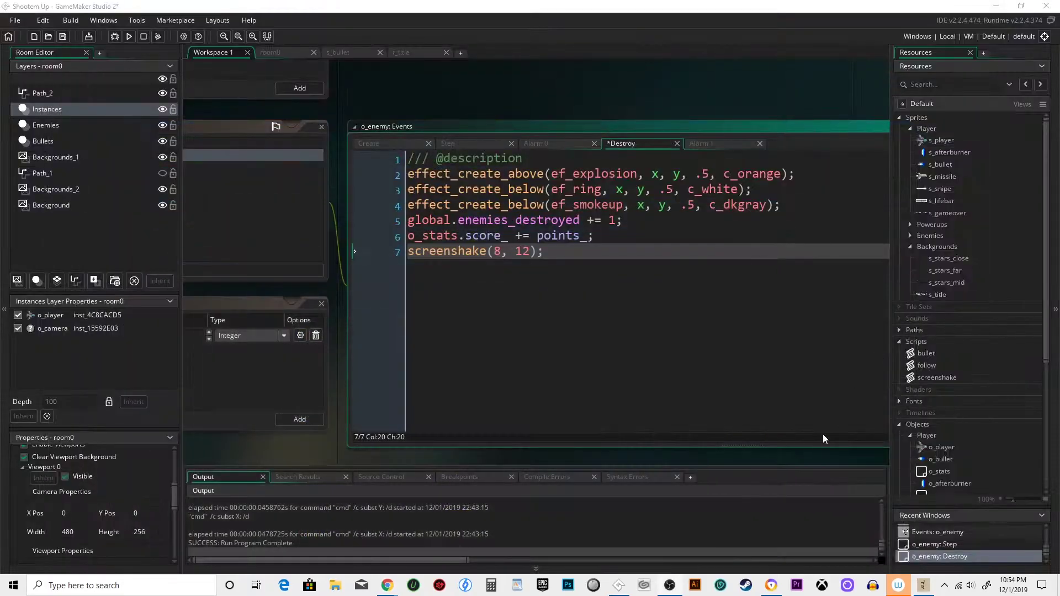
click(923, 586)
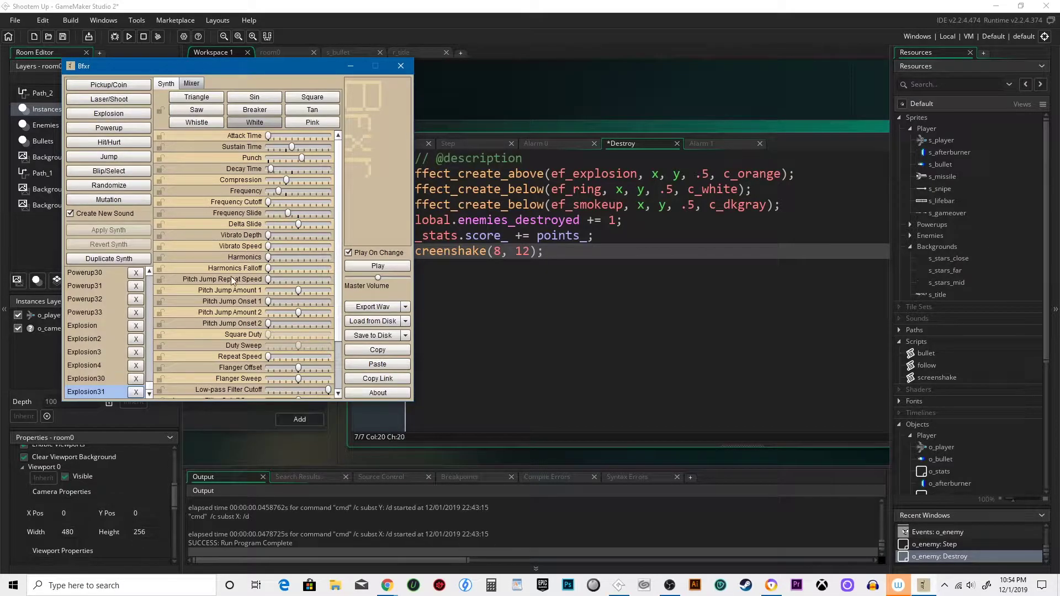
click(119, 102)
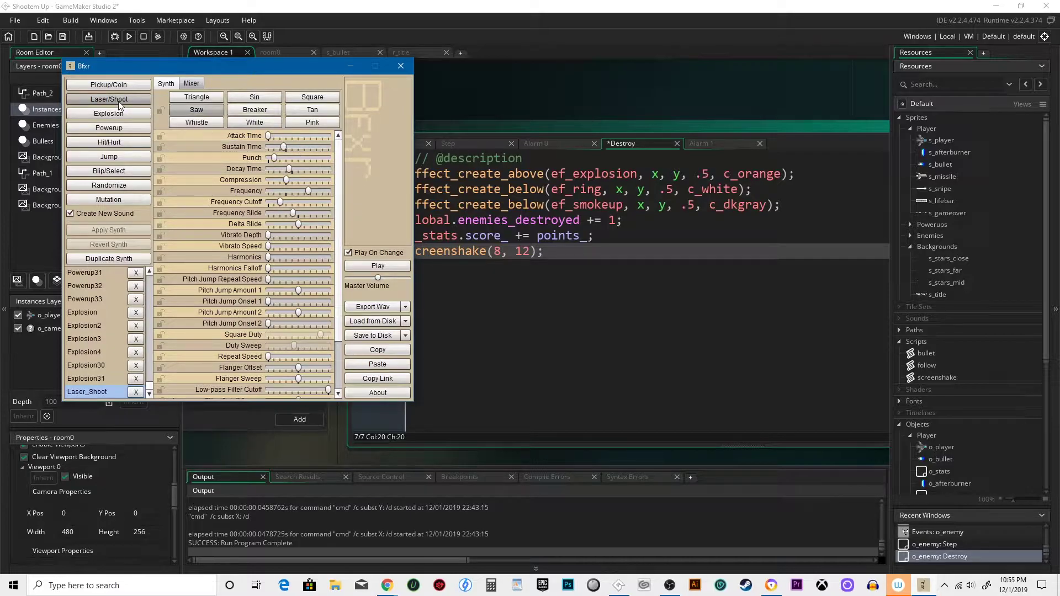
click(119, 102)
click(119, 101)
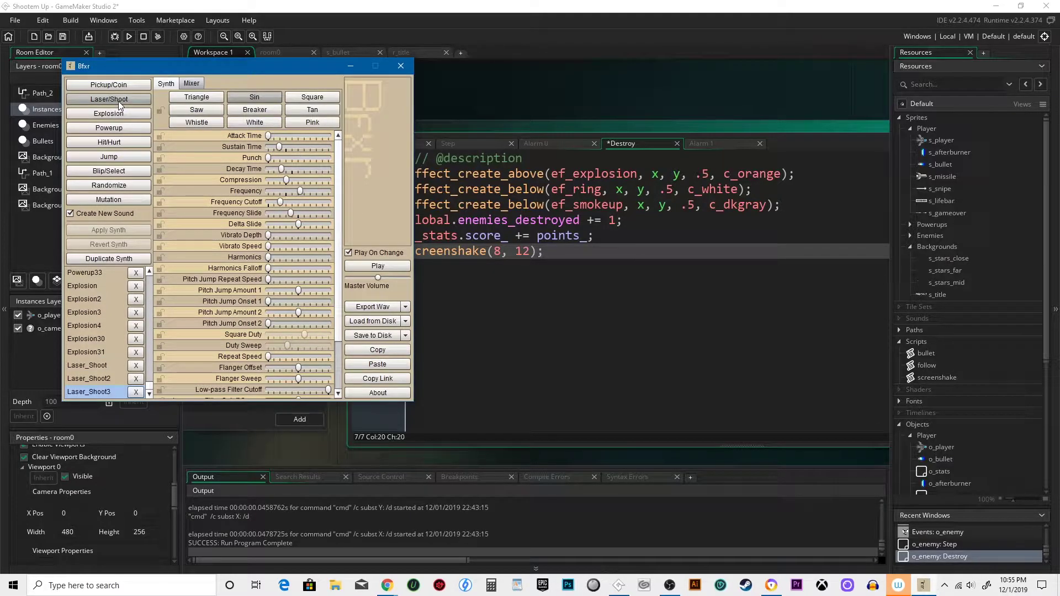
click(118, 101)
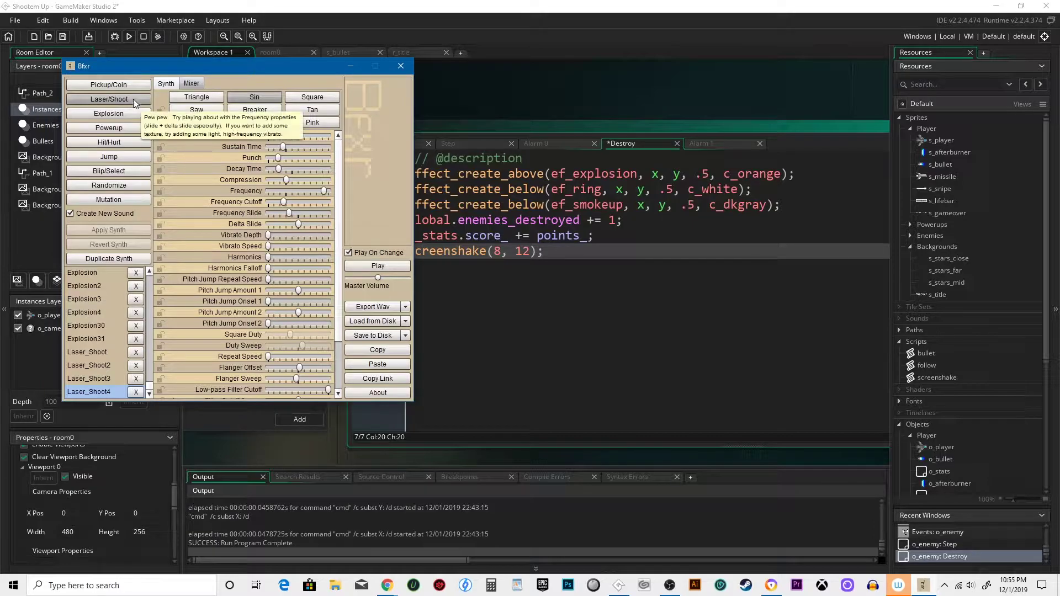
click(133, 99)
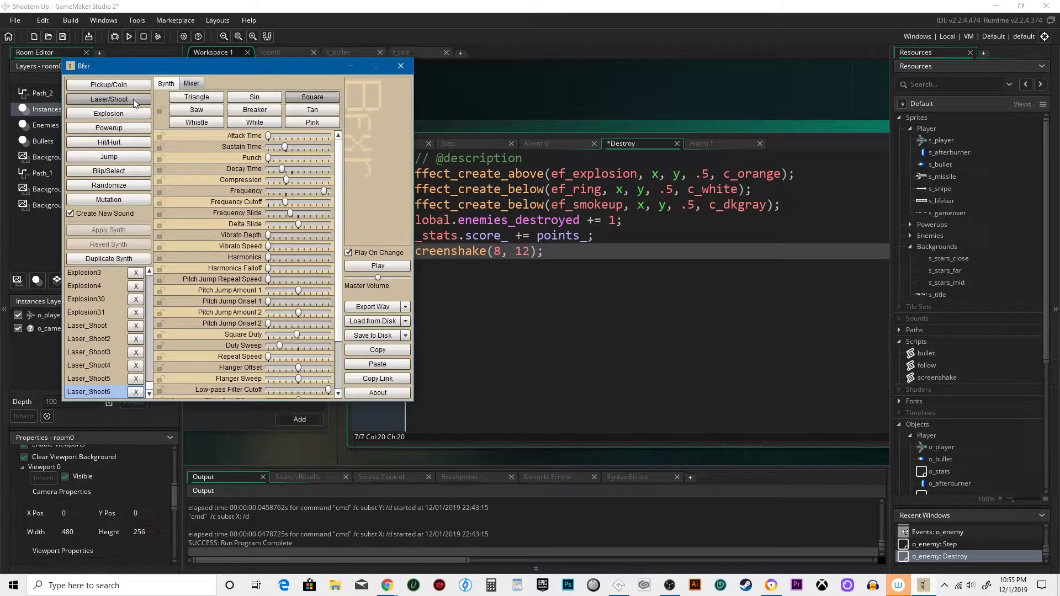
click(133, 99)
click(133, 99)
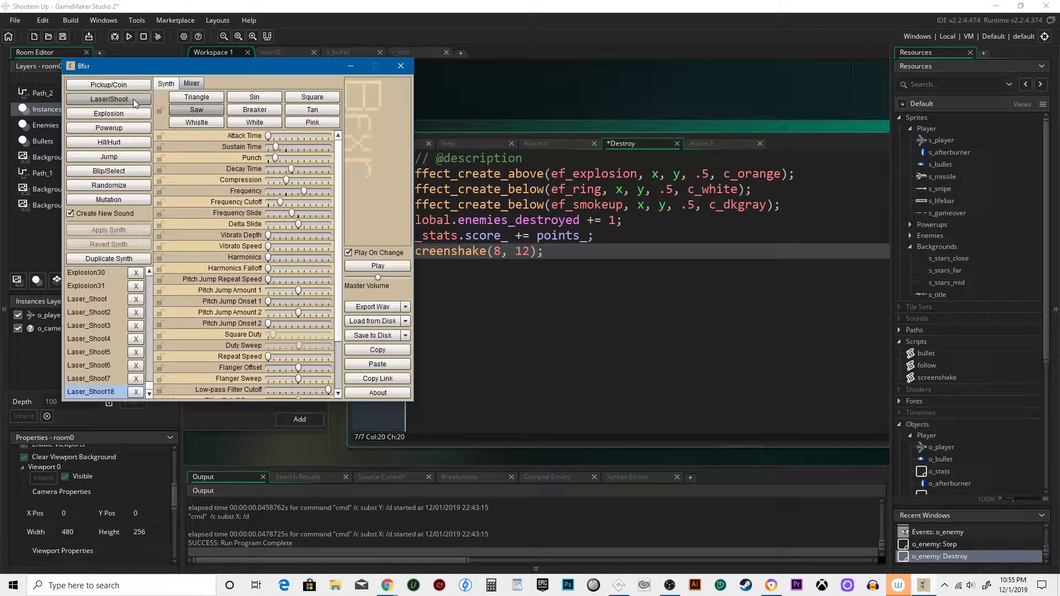
click(134, 99)
click(134, 99)
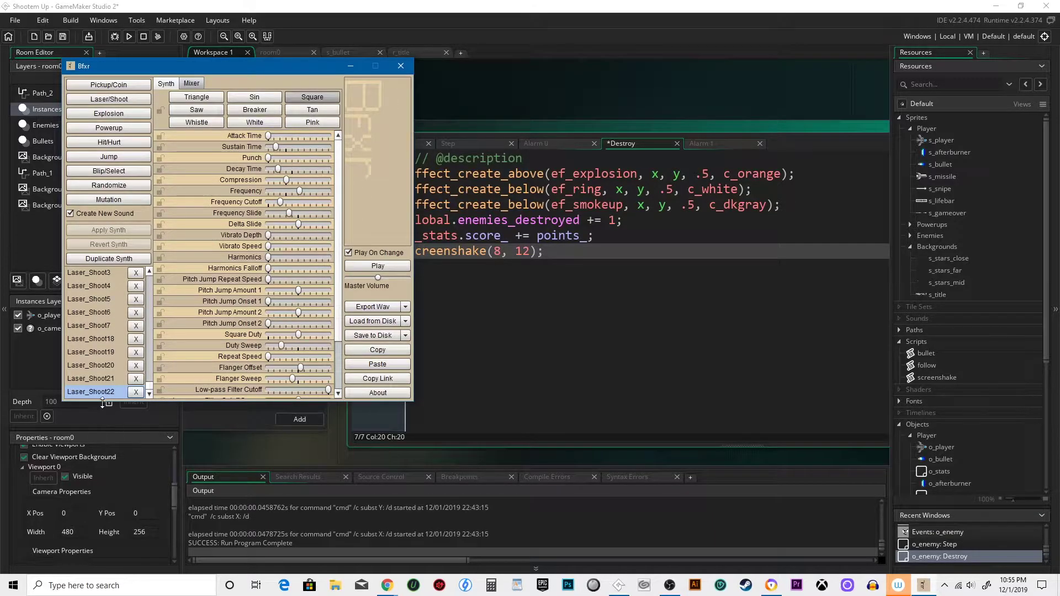
Step: Rename the Laser_Shoot22 entry in the sound list, keeping its name
double_click(100, 391)
key(Return)
Step: Audition several waveforms for the laser sound and settle on Square
click(196, 97)
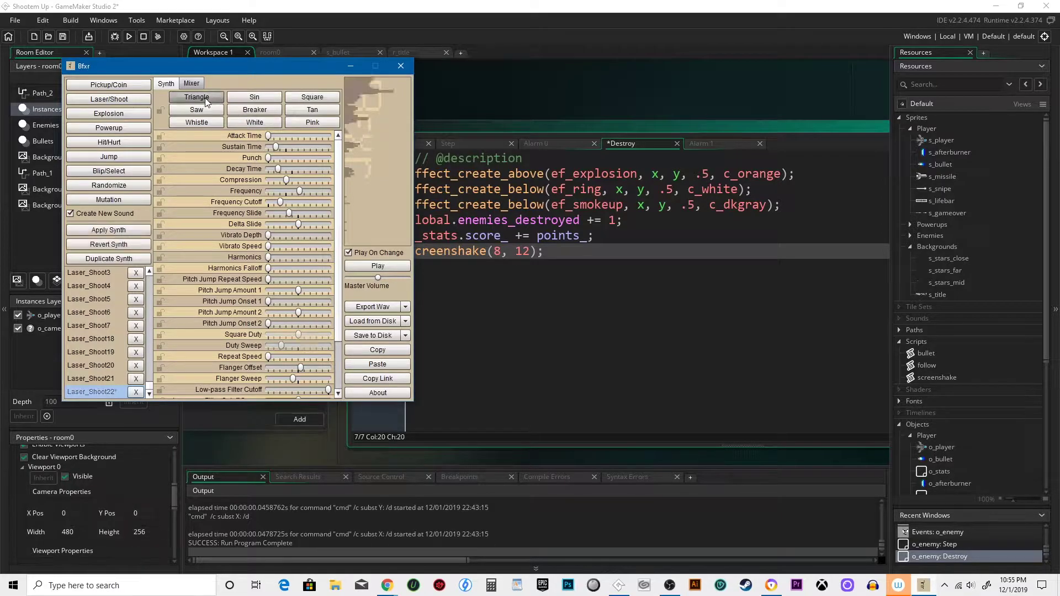
click(255, 97)
click(313, 97)
click(255, 110)
click(196, 110)
click(255, 122)
click(313, 122)
click(196, 96)
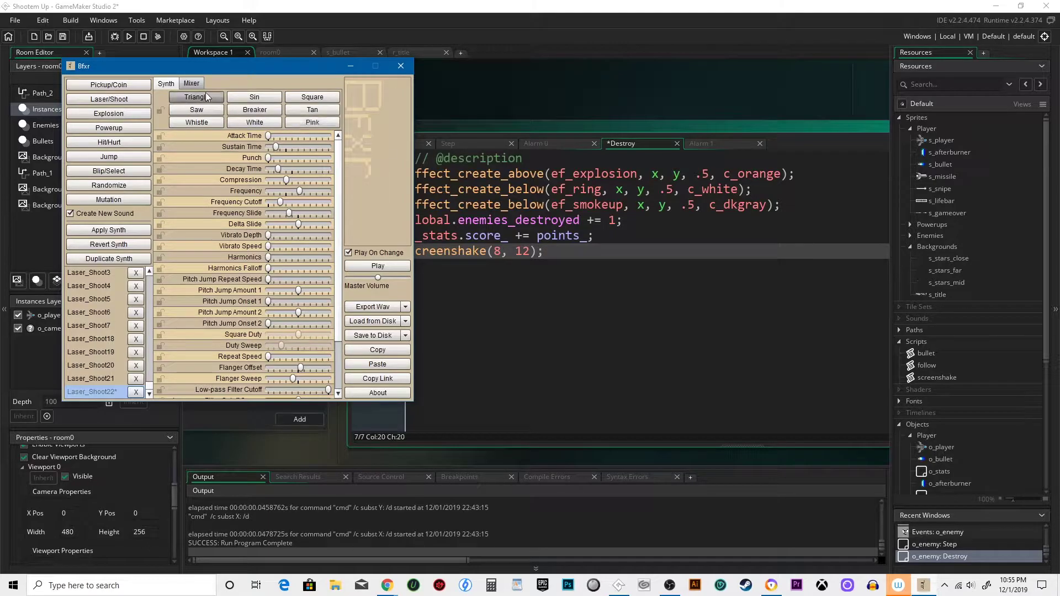
click(255, 96)
click(312, 96)
click(240, 97)
click(312, 97)
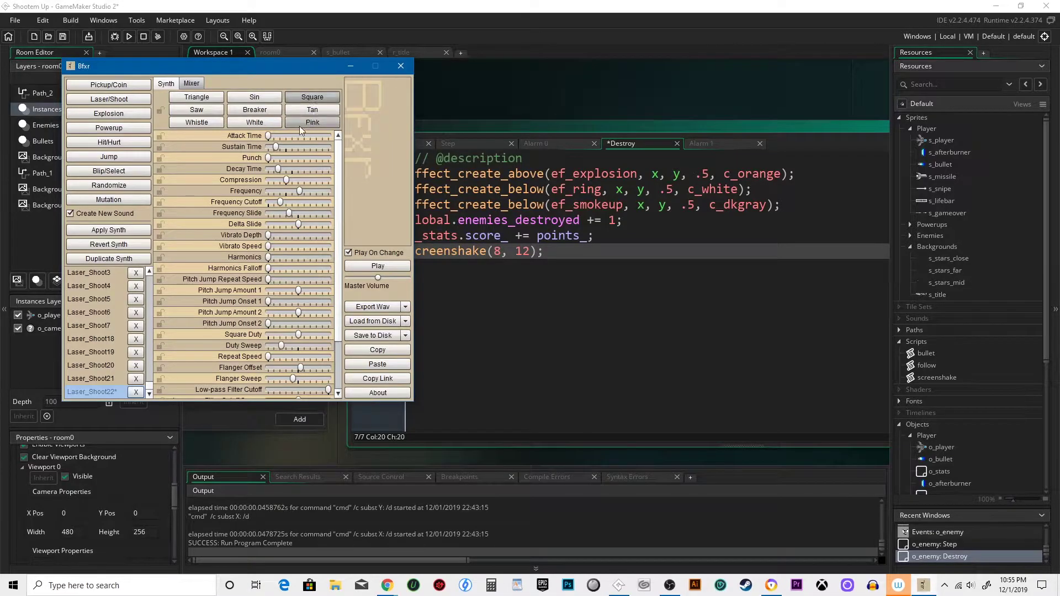
Step: Lengthen attack and decay, reduce punch, lower frequency, add a slight downward slide, preview, then start a WAV export
mouse_move(268, 135)
mouse_down()
mouse_move(288, 135)
mouse_move(272, 134)
mouse_move(278, 147)
mouse_up()
click(281, 158)
mouse_move(279, 170)
mouse_down()
mouse_move(301, 181)
mouse_move(283, 181)
mouse_move(289, 191)
mouse_move(318, 191)
mouse_up()
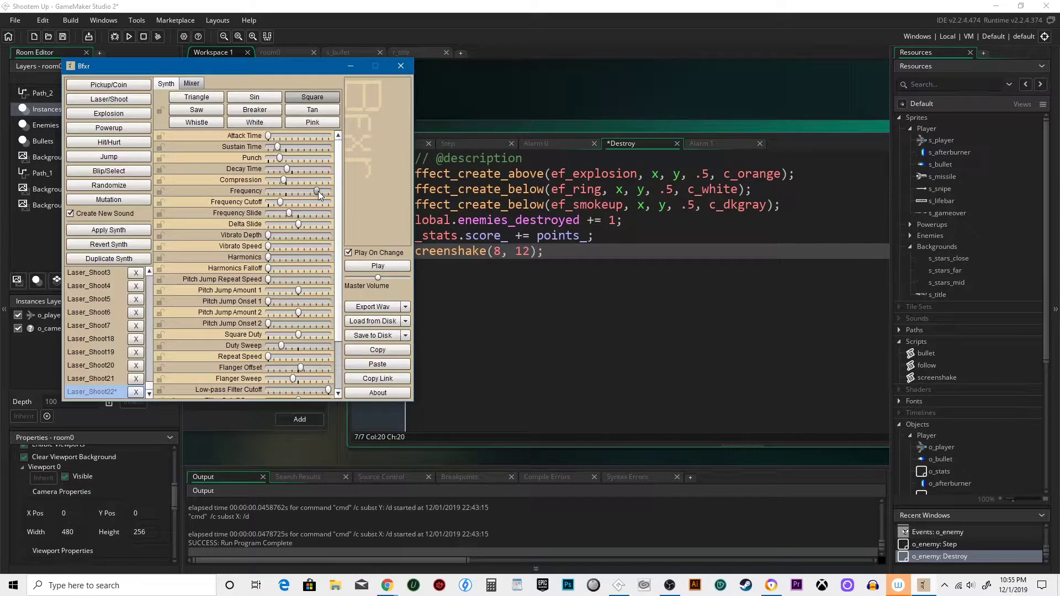
click(370, 268)
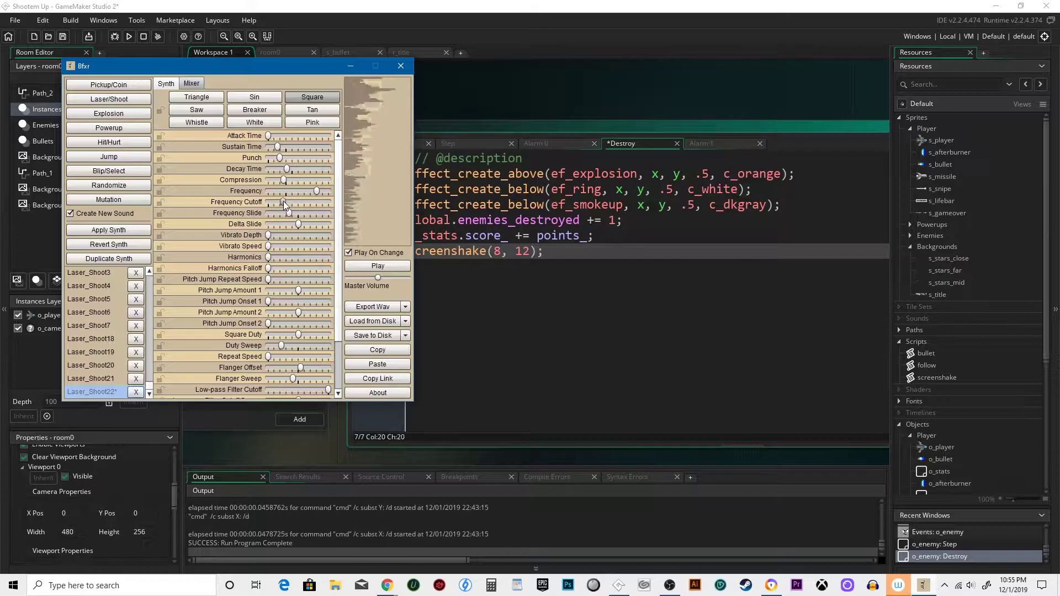
mouse_move(283, 202)
mouse_down()
mouse_move(310, 190)
mouse_move(291, 214)
mouse_up()
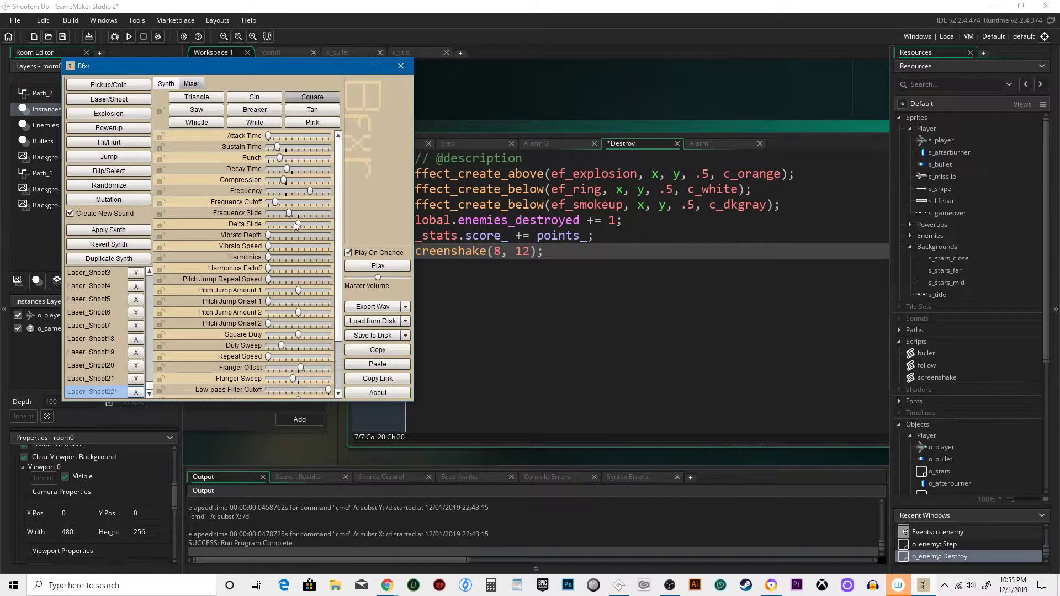
drag(299, 224, 295, 225)
click(369, 266)
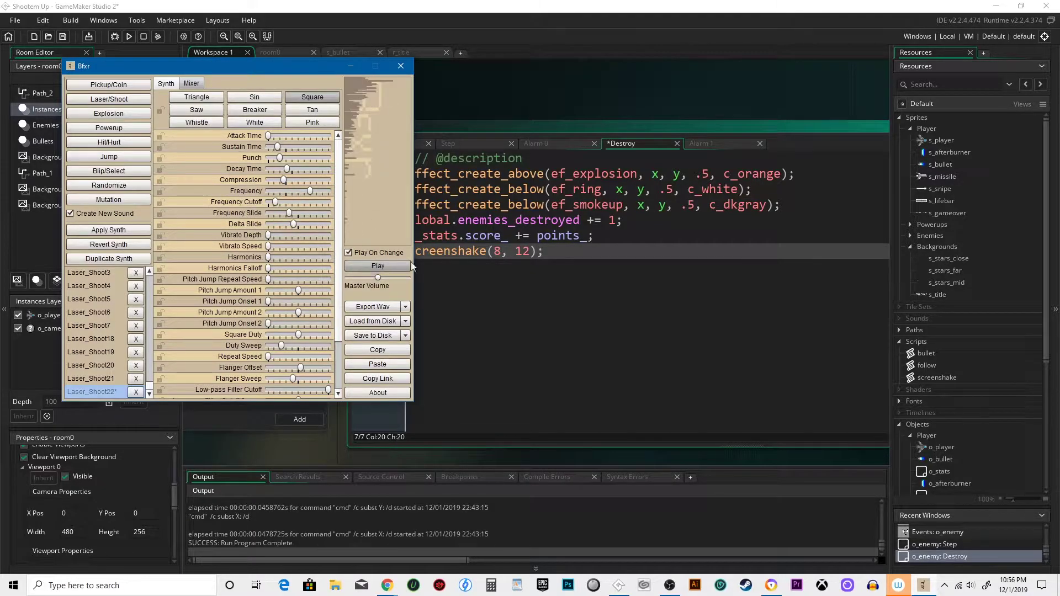
click(372, 306)
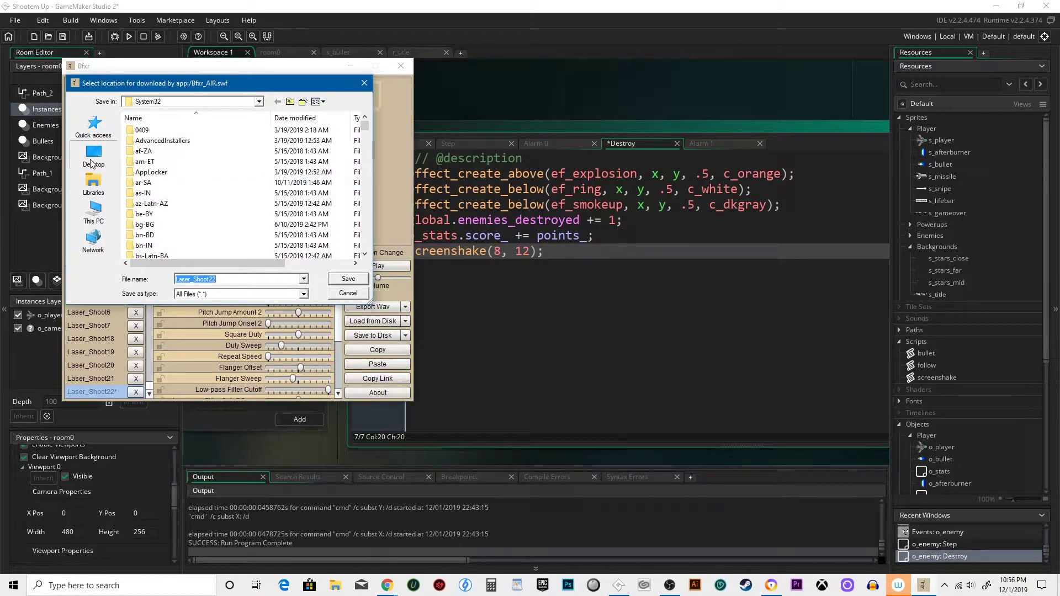
Step: Save Laser_Shoot22 as a WAV file to the Desktop
click(92, 156)
drag(240, 279, 193, 280)
click(197, 281)
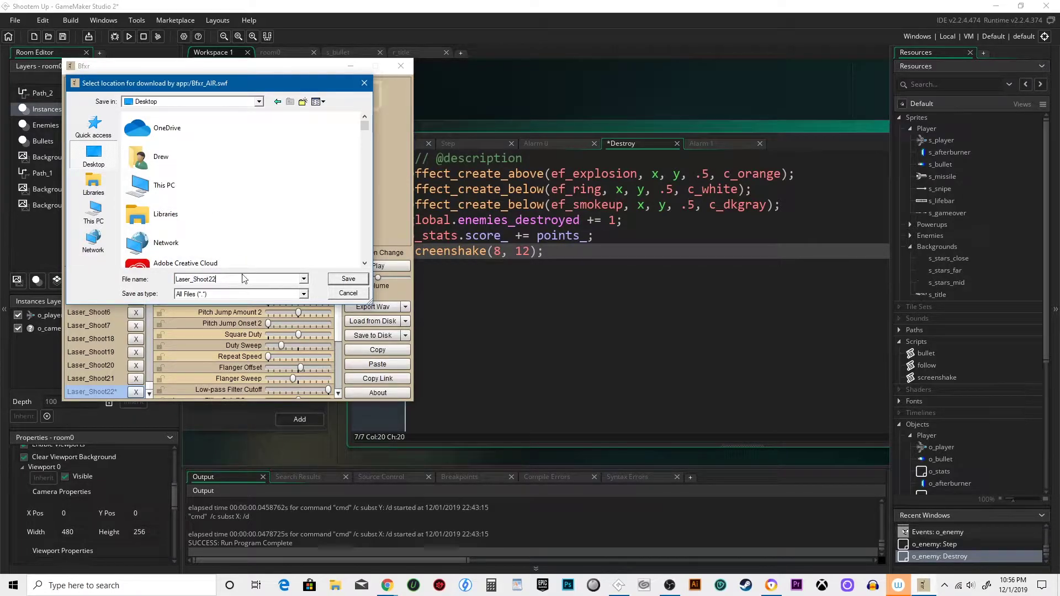
click(346, 280)
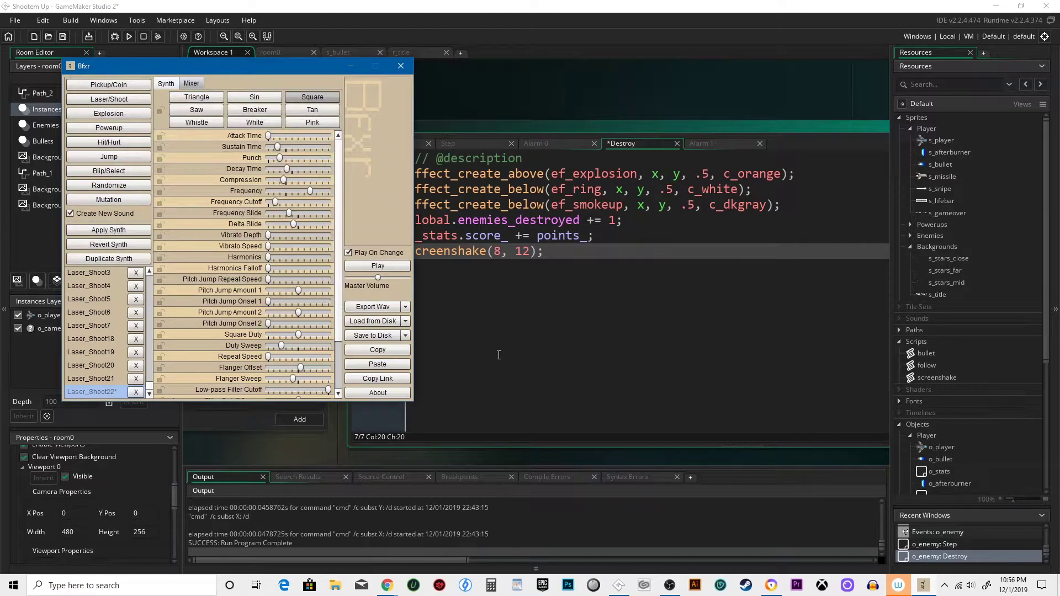
Step: Back in GameMaker, create a new Sound resource and start renaming it s_laser
click(350, 65)
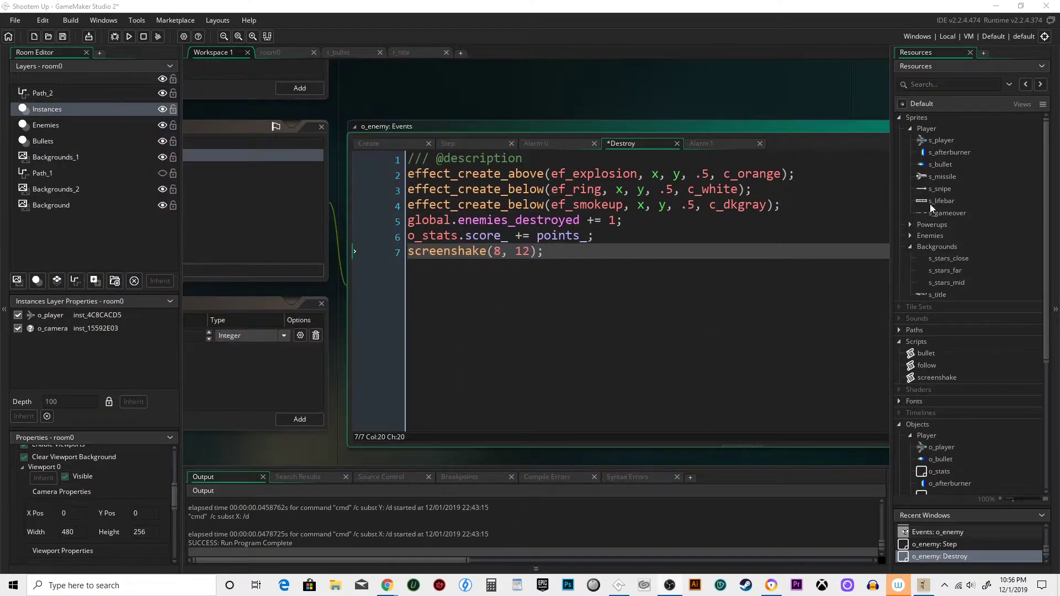
click(900, 117)
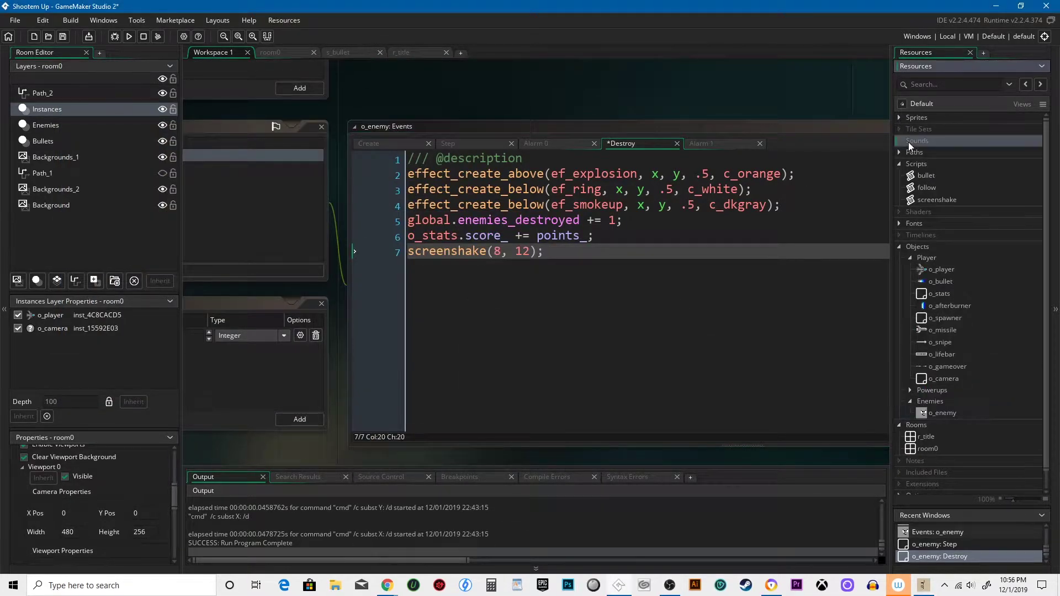
right_click(909, 148)
click(929, 158)
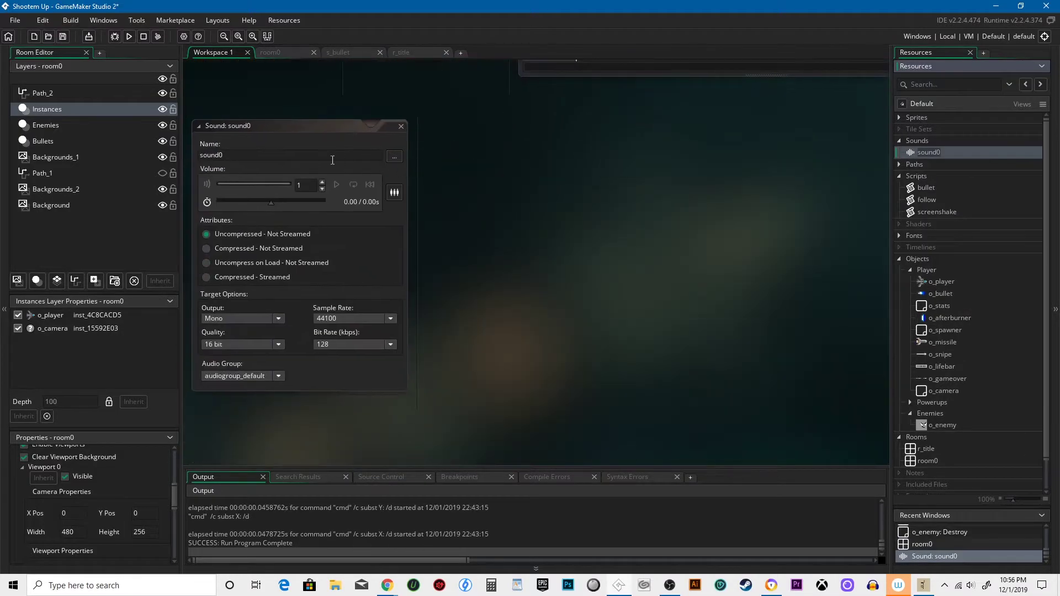
click(290, 156)
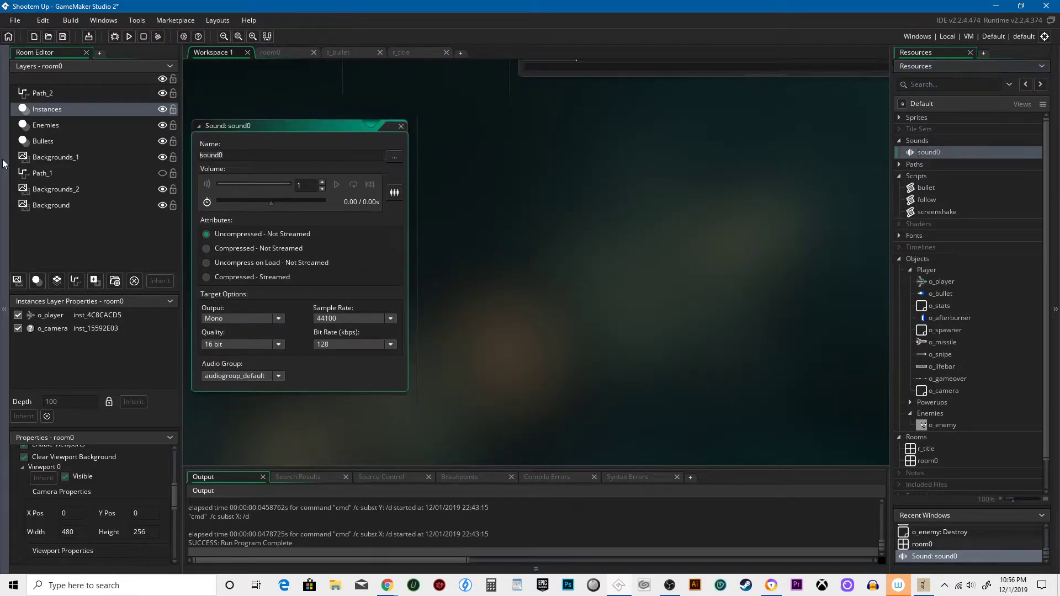
text(s_laser)
Step: Confirm the name s_laser and load Laser_Shoot22 from the Desktop into it
key(Return)
click(395, 156)
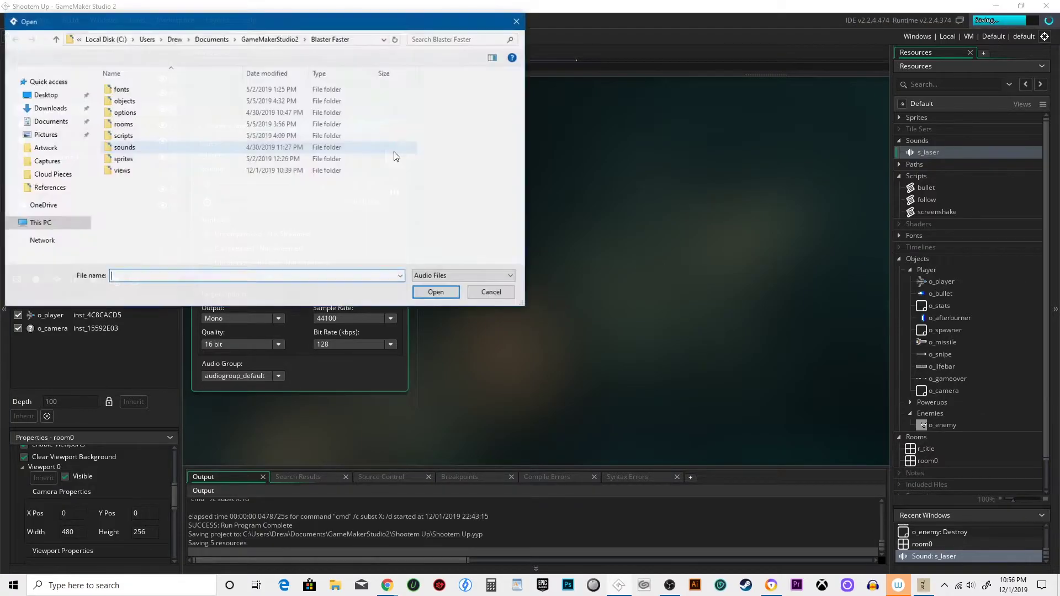
click(44, 148)
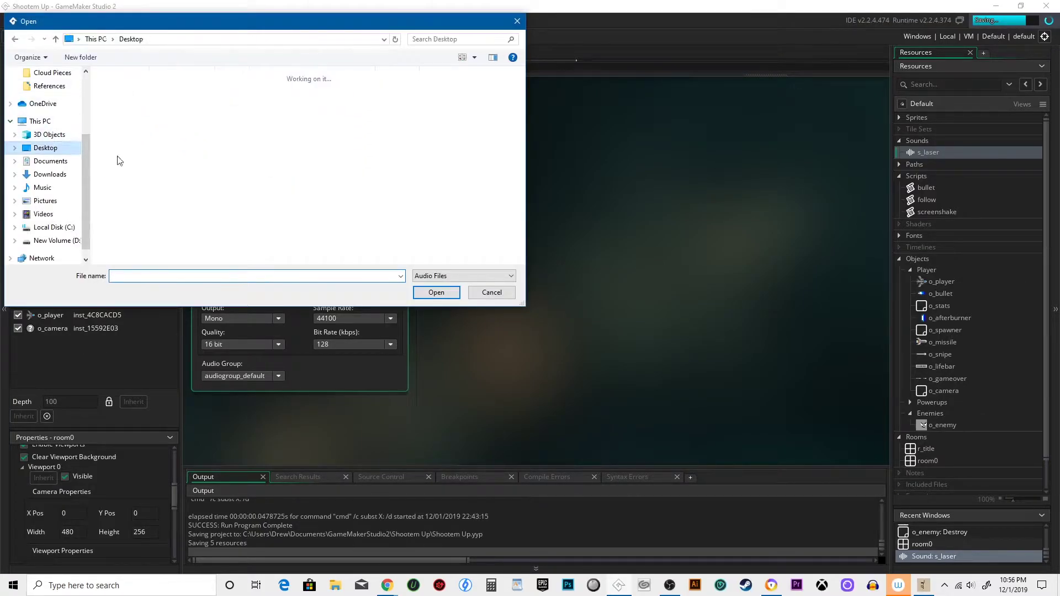
scroll(315, 182, down, 3)
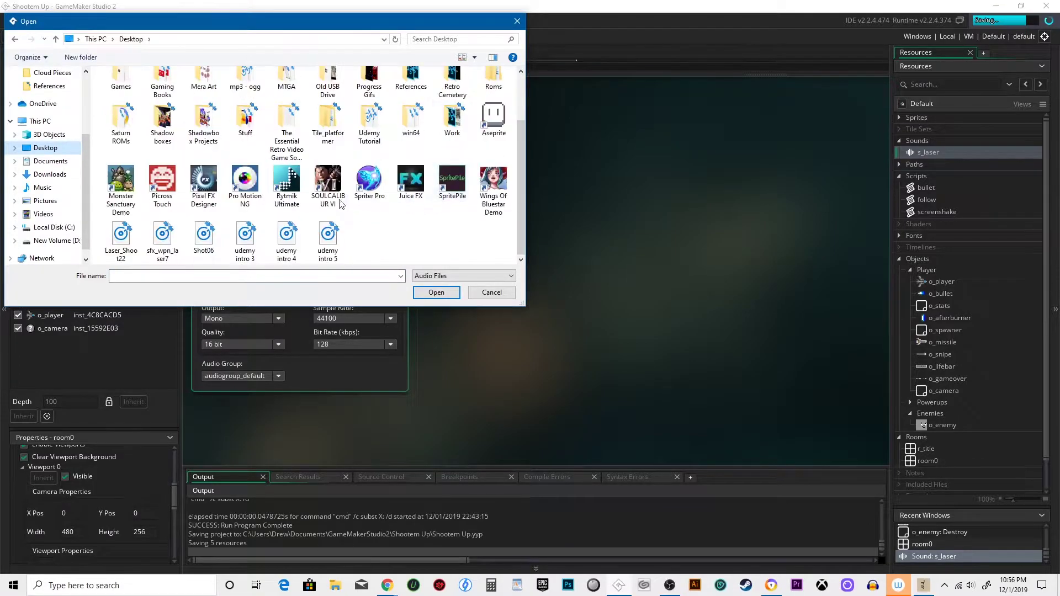
double_click(122, 244)
Step: Set the sound's volume to about 0.49, preview it, and close the sound editor
click(337, 185)
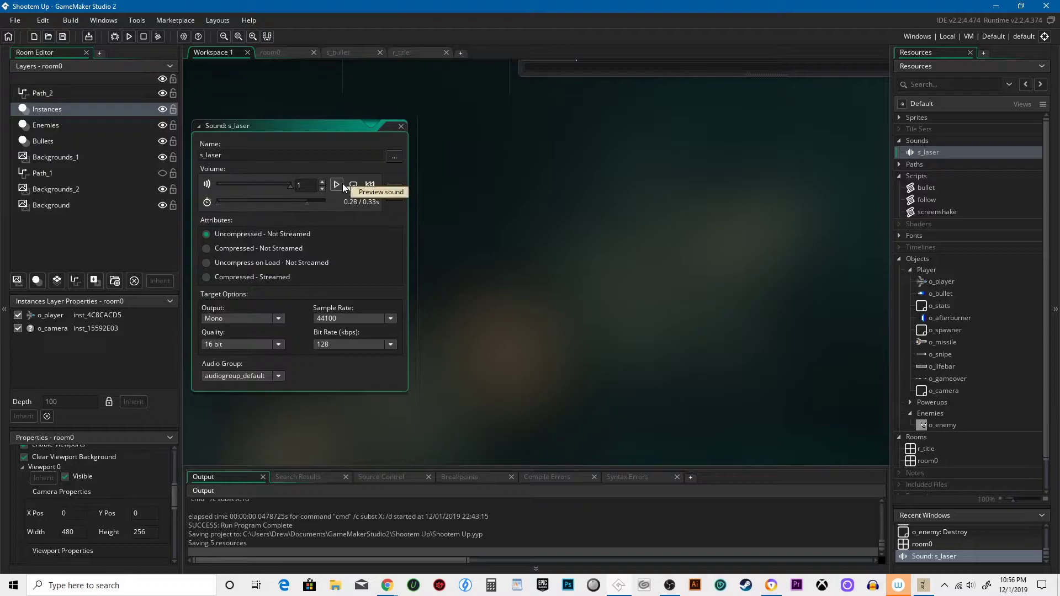
click(248, 185)
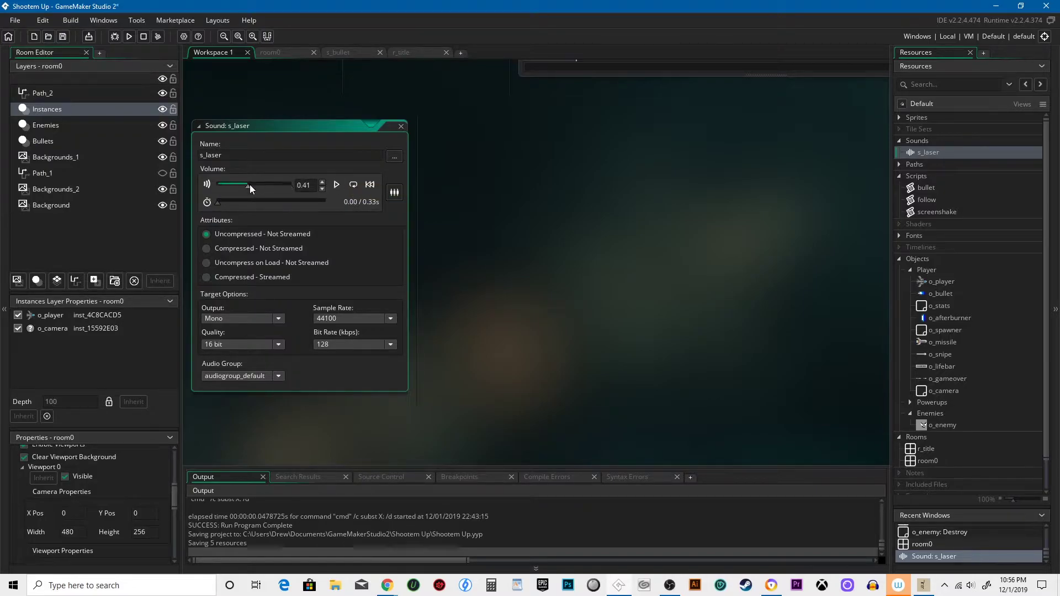
drag(249, 188, 259, 189)
click(336, 184)
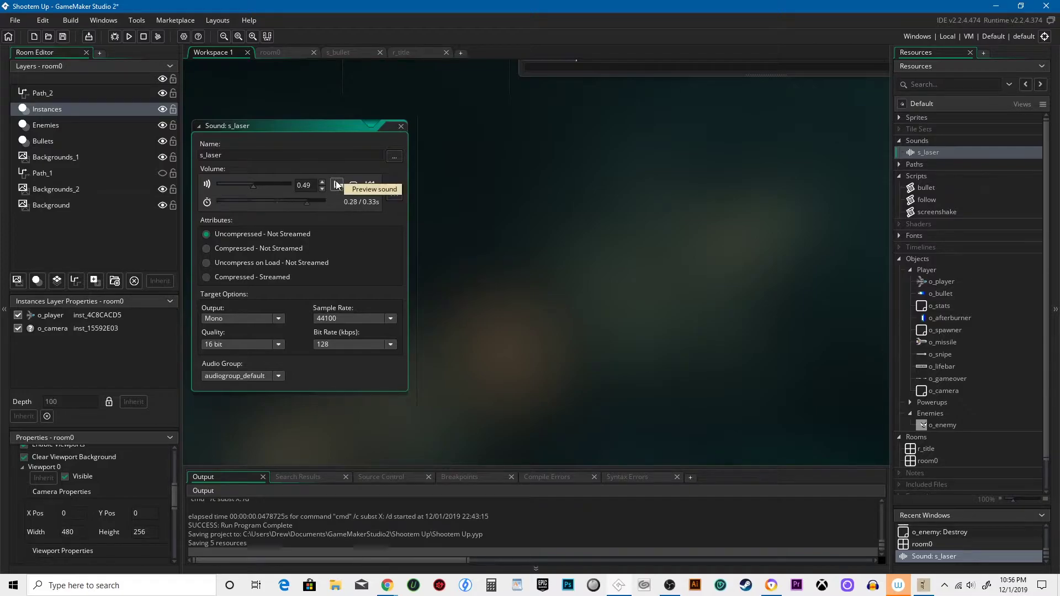
click(336, 184)
click(402, 127)
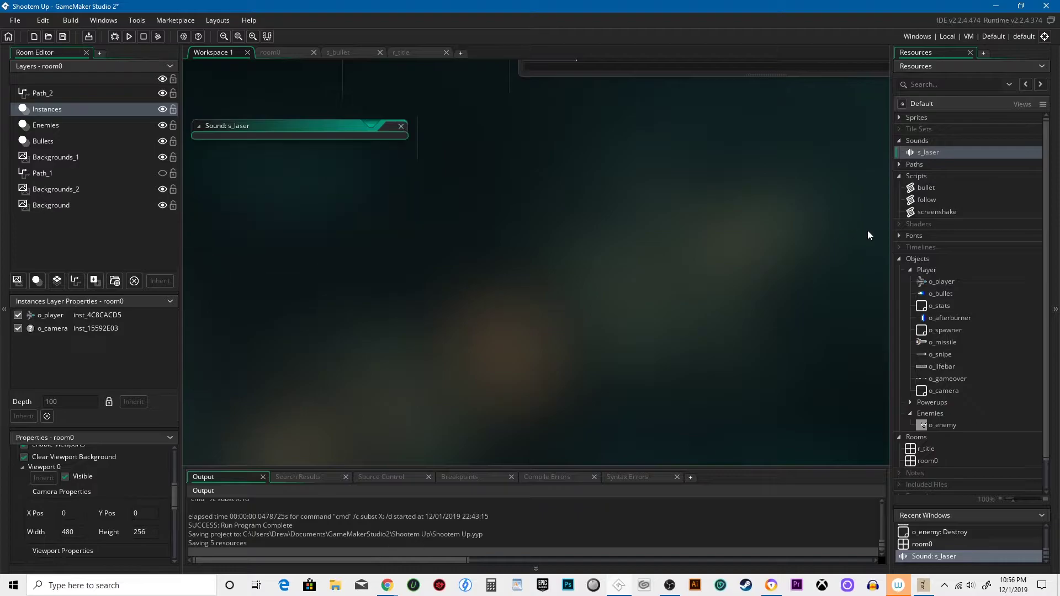
Step: Open o_player's Step event code and place the cursor after the alarm[0] cooldown line
double_click(944, 282)
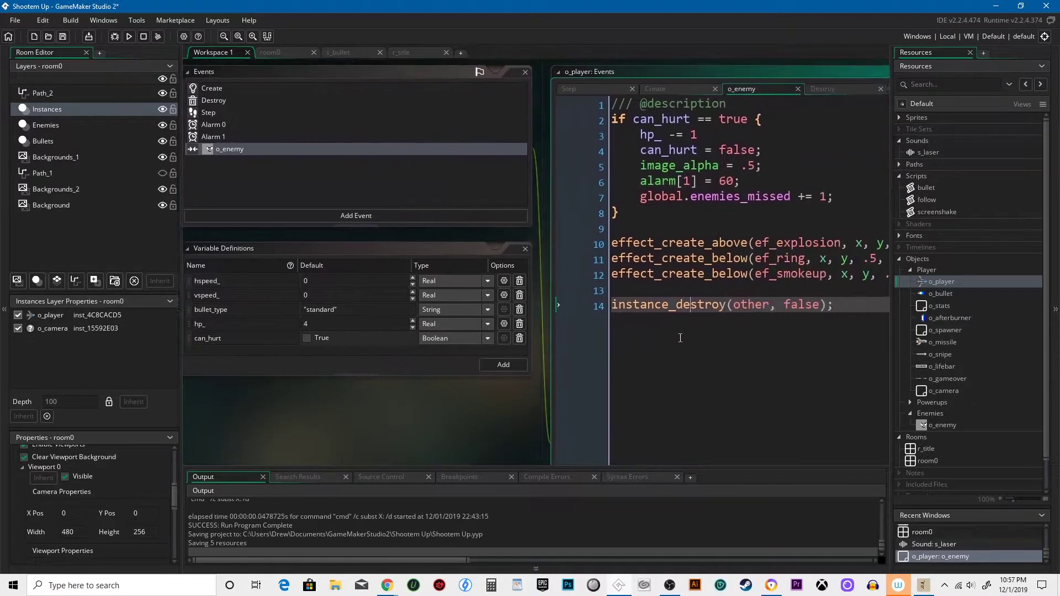
drag(678, 338, 615, 334)
click(501, 85)
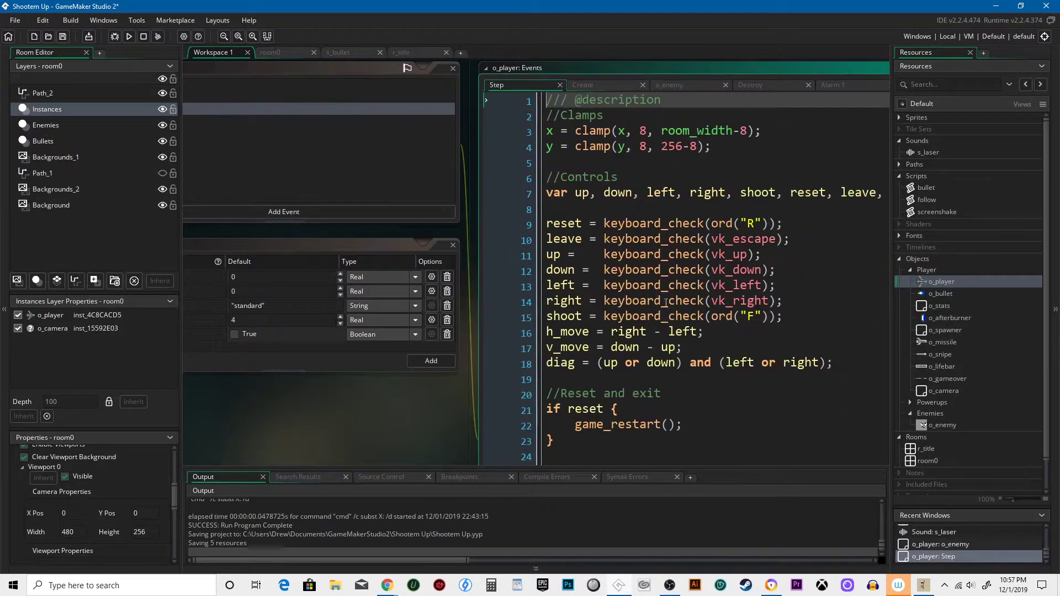
scroll(704, 274, down, 3)
scroll(704, 274, down, 2)
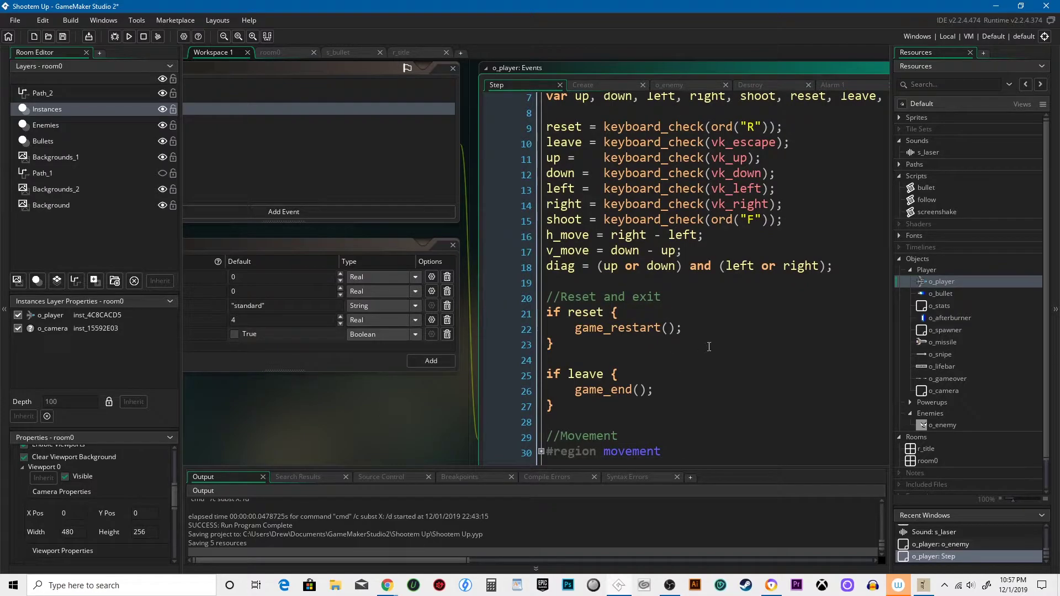
click(654, 390)
mouse_move(771, 389)
mouse_down()
mouse_move(580, 249)
mouse_move(553, 114)
mouse_up()
scroll(580, 248, down, 3)
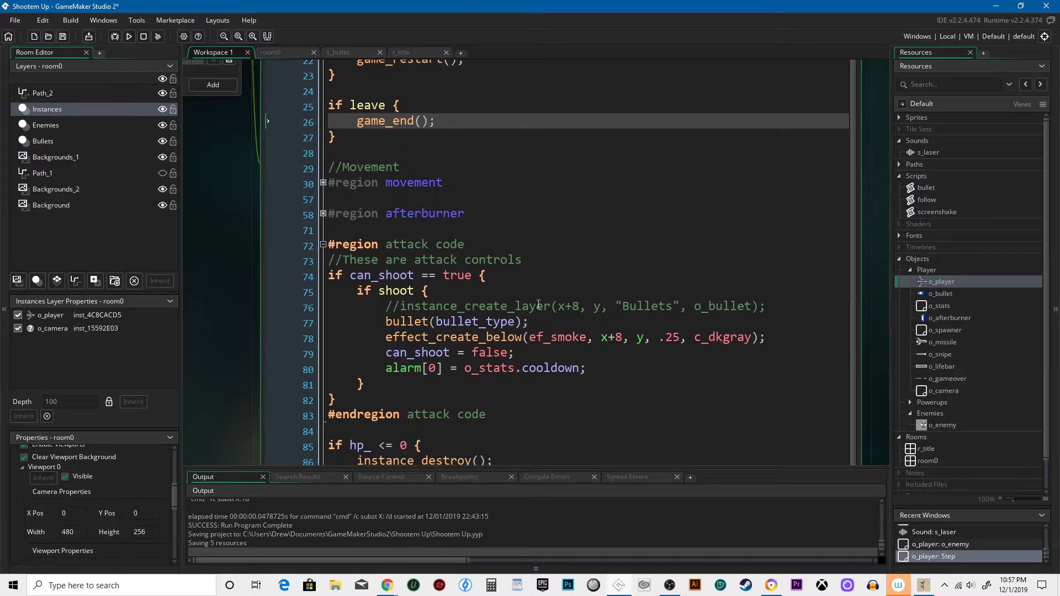
scroll(539, 305, down, 3)
click(534, 236)
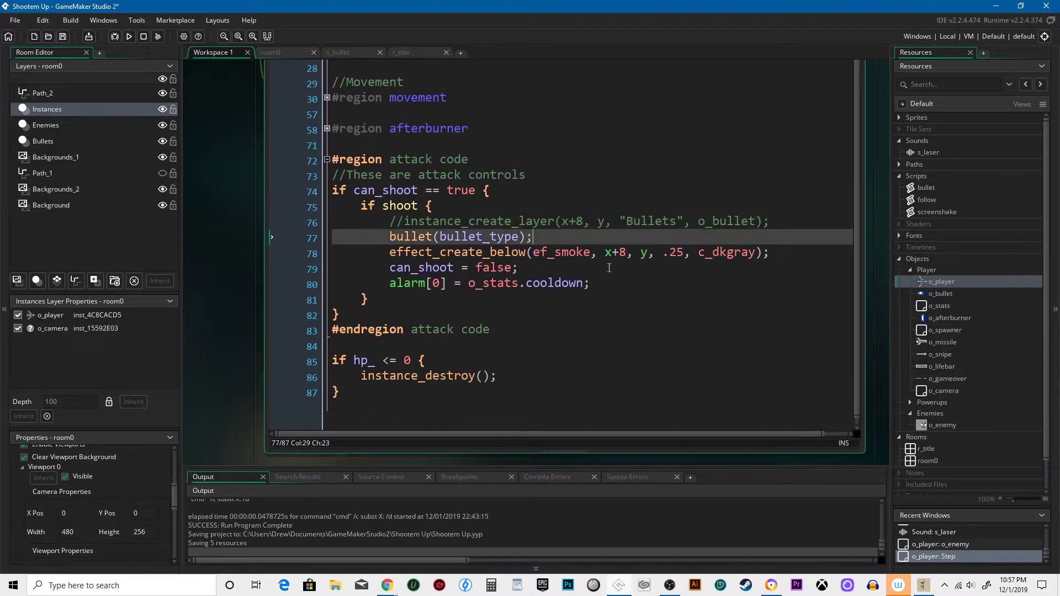
click(617, 286)
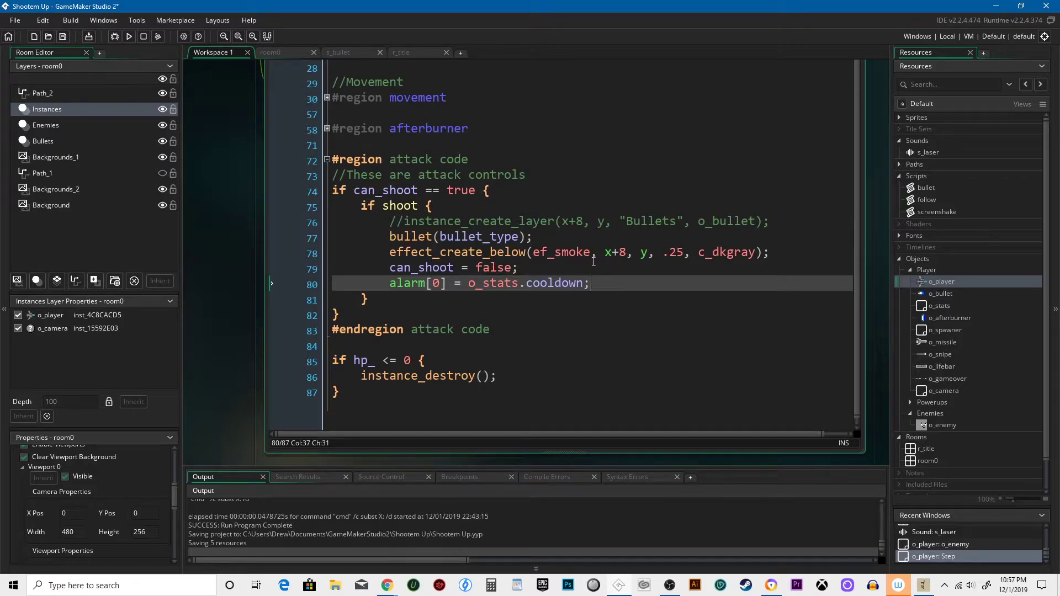
Step: Add audio_play_sound(a_laser); on a new line after the shot cooldown
key(Return)
text(audio_play_soiun)
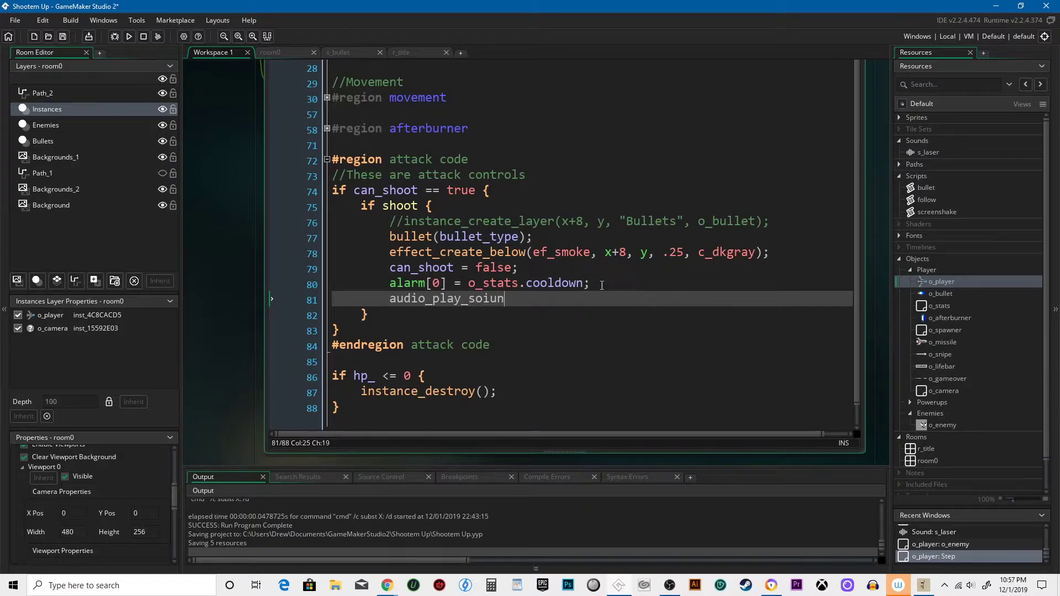
key(BackSpace)
key(BackSpace)
key(BackSpace)
text(und(a)
key(BackSpace)
text(s_)
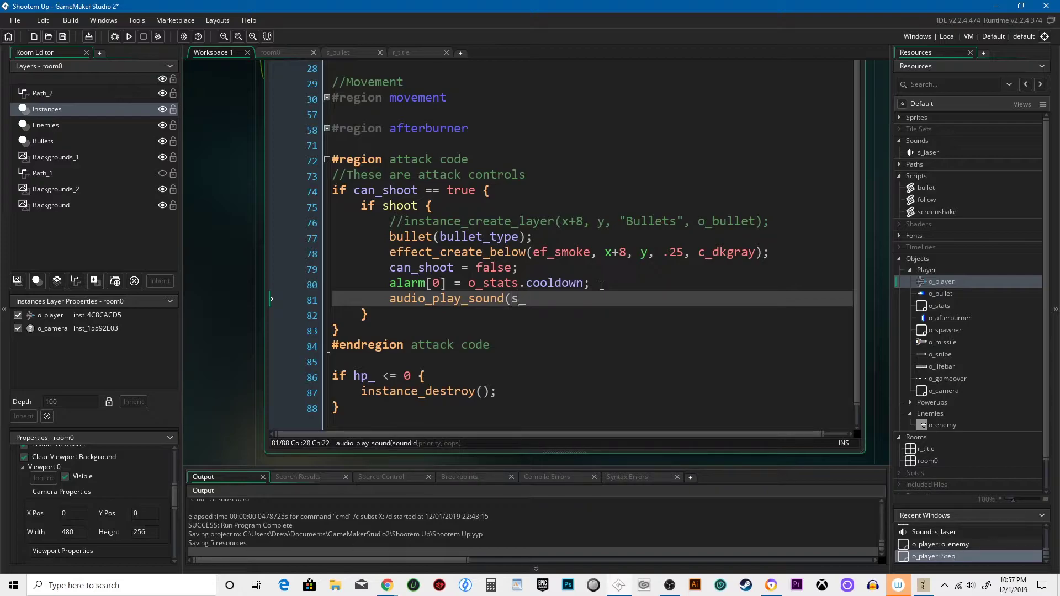
text(laser))
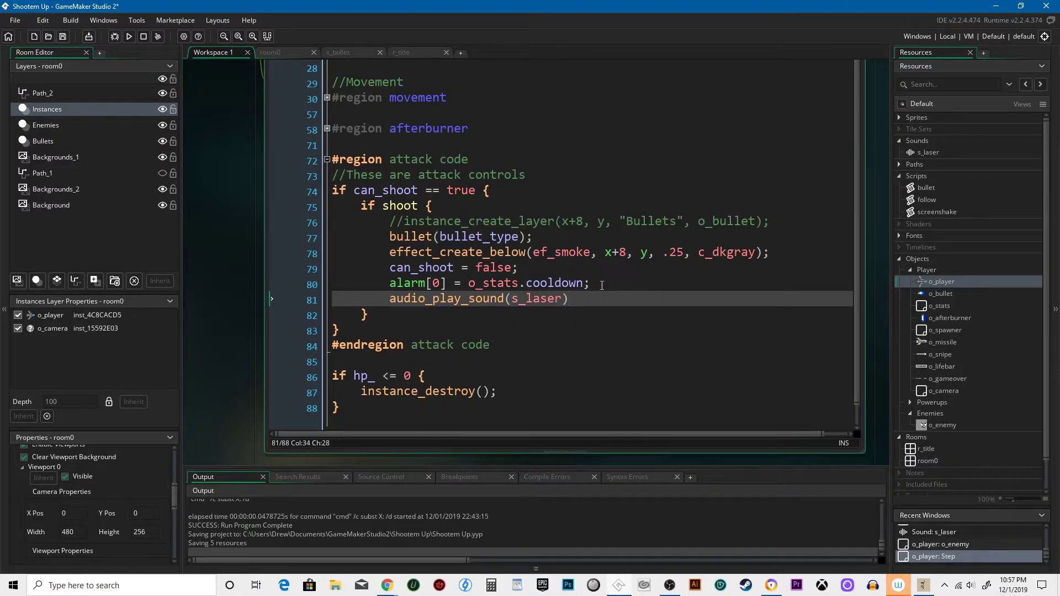
key(BackSpace)
key(BackSpace)
key(BackSpace)
key(BackSpace)
key(BackSpace)
key(BackSpace)
text(a)
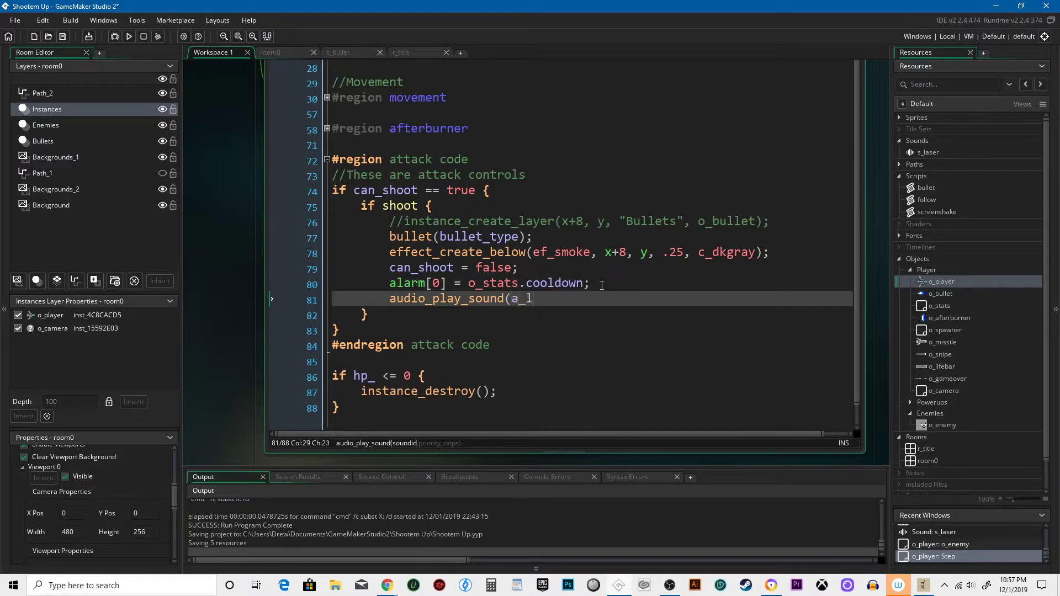
text();)
Step: Rename the s_laser sound resource to a_laser and close its editor
double_click(928, 152)
text(a_laser)
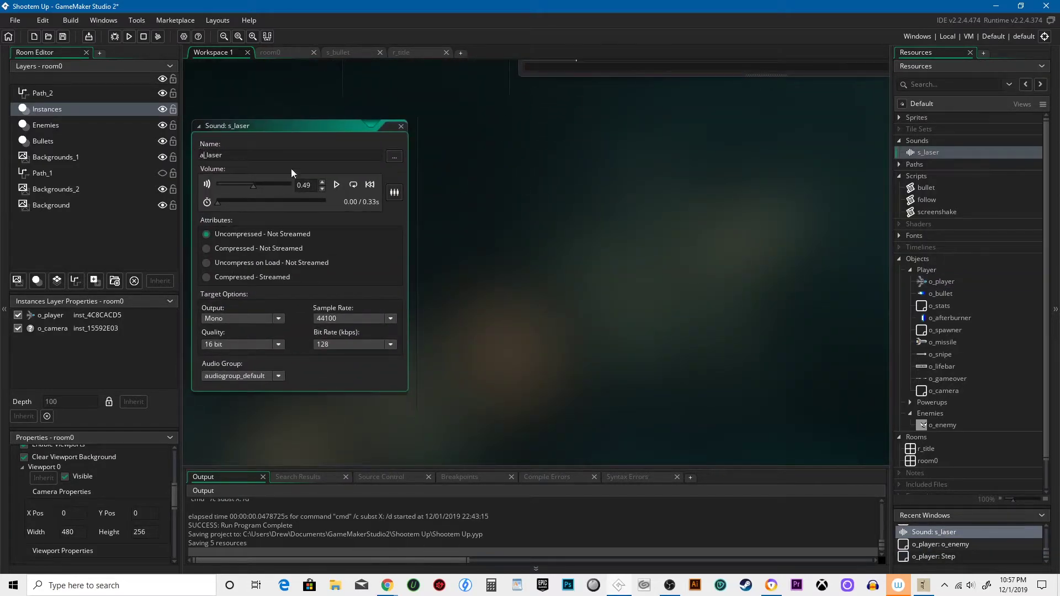
click(401, 128)
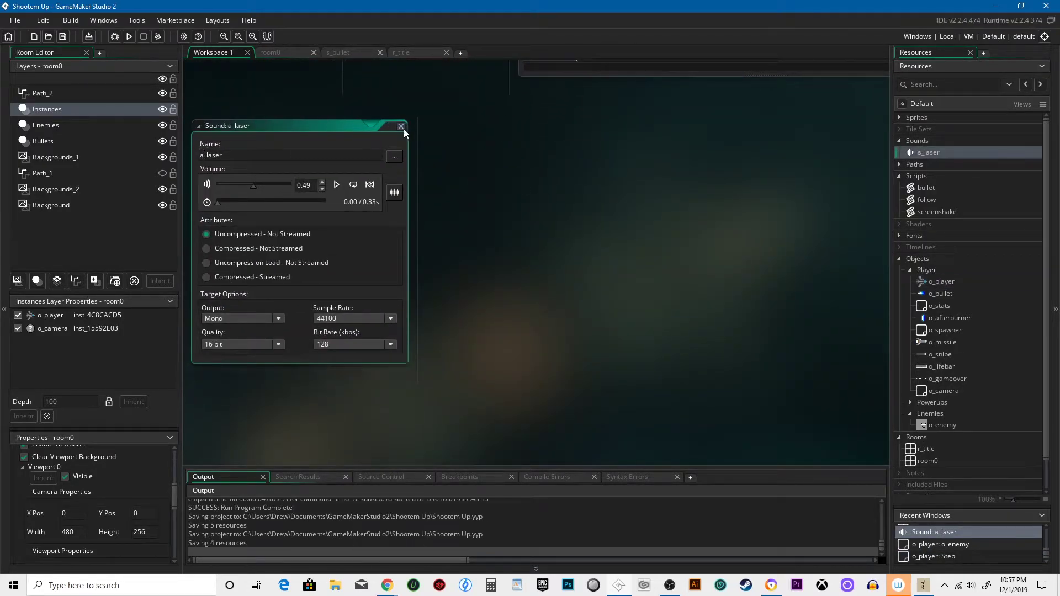
Step: Complete o_player's Step code line as audio_play_sound(a_laser, 2, false);
double_click(939, 283)
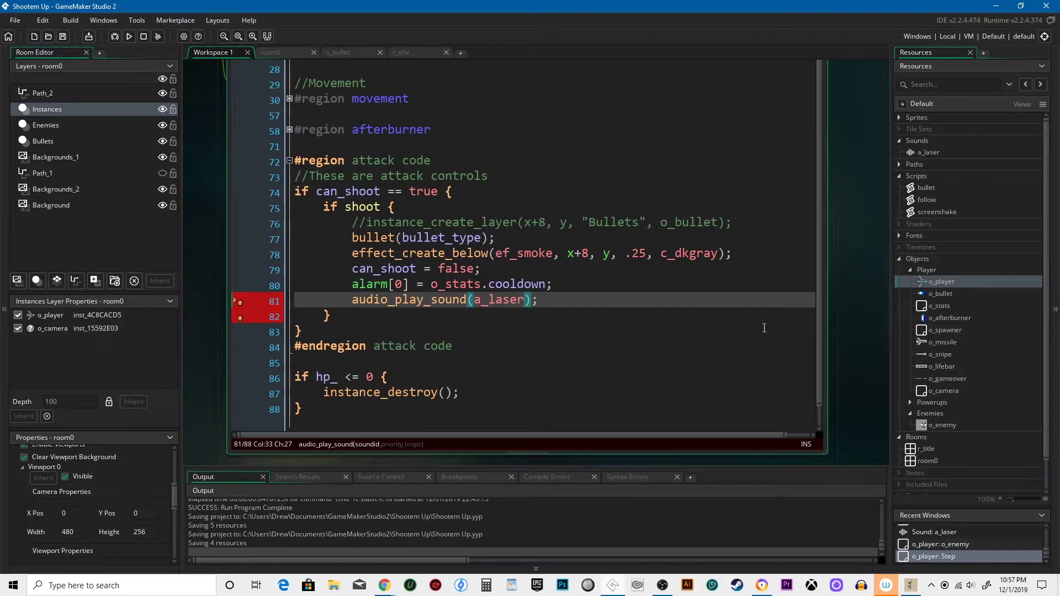
text(,)
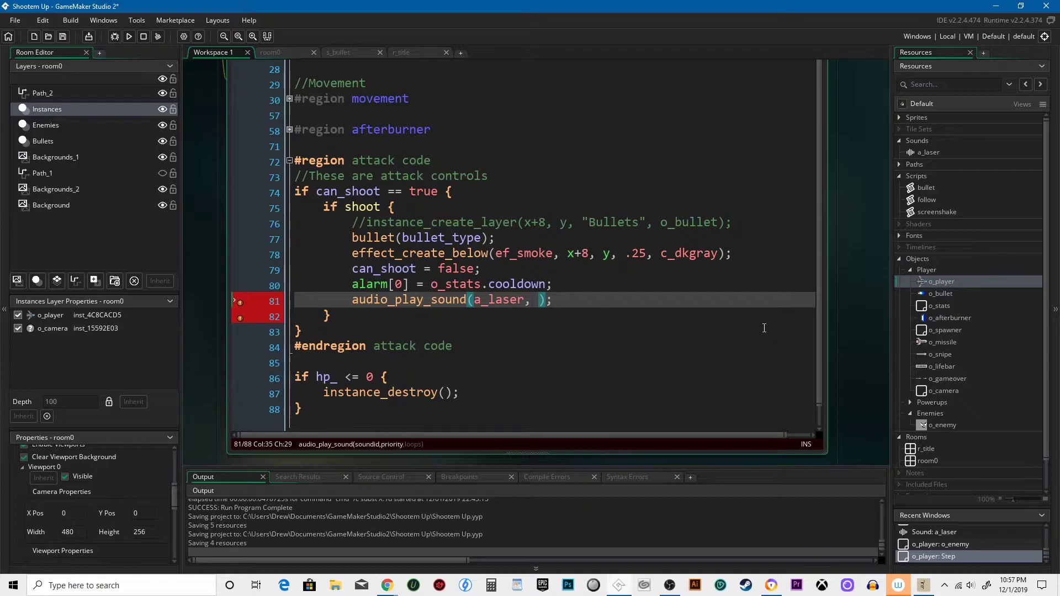
text(2)
text(, )
text(false)
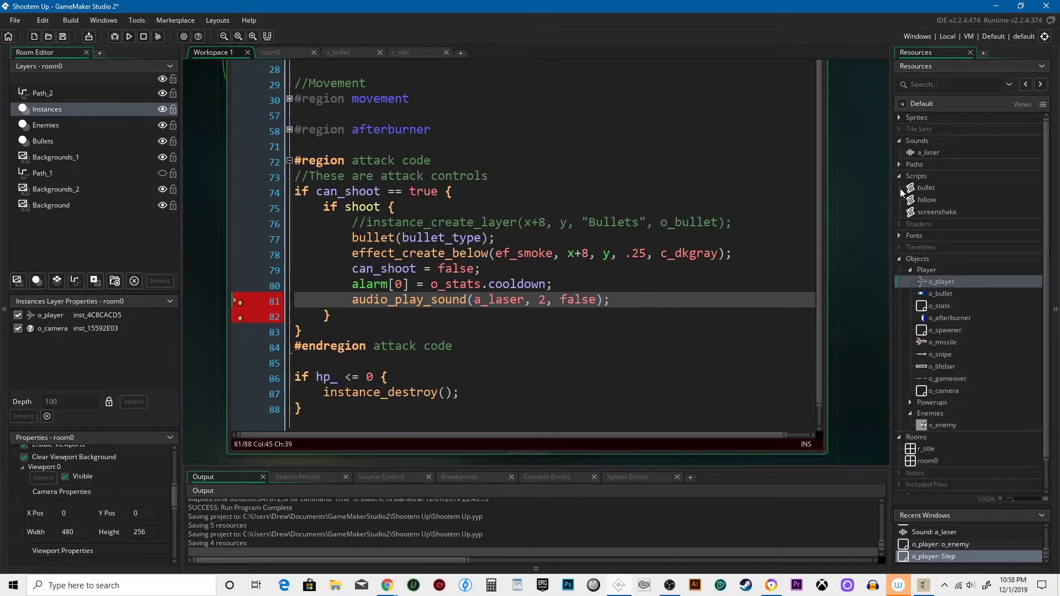
key(End)
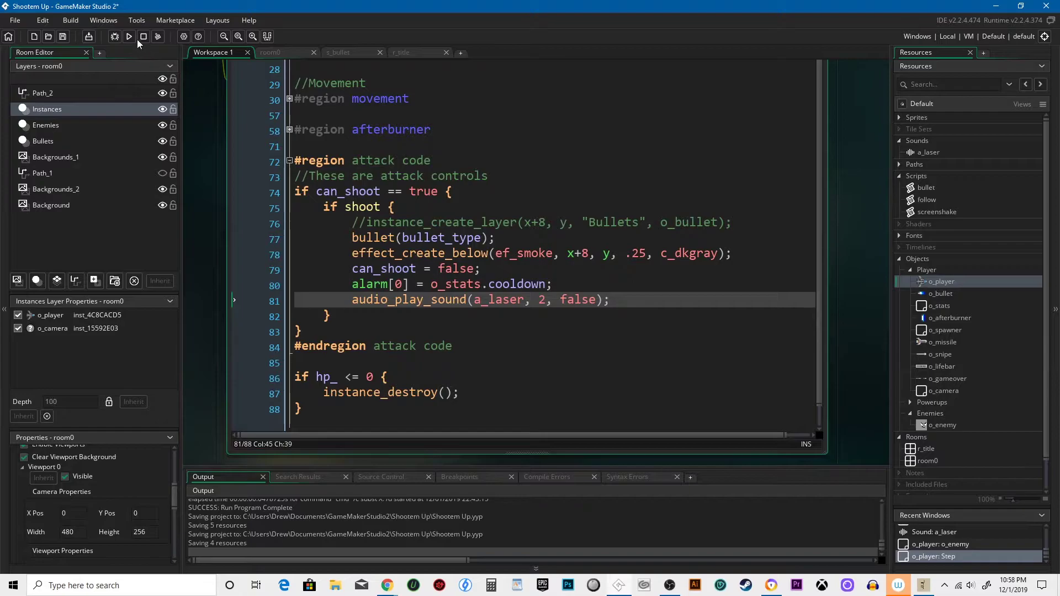
click(130, 37)
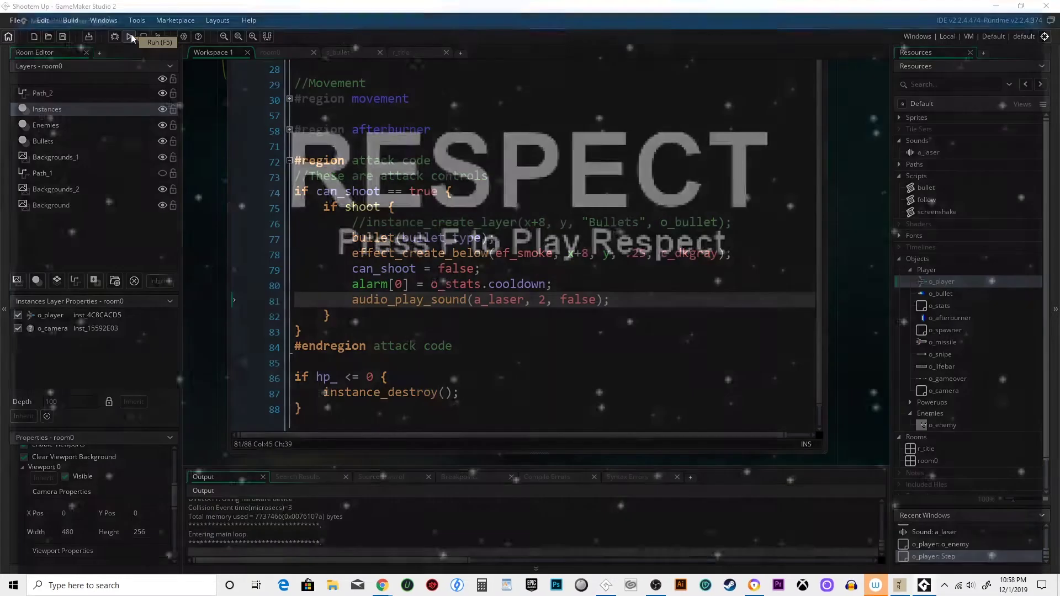
key(f)
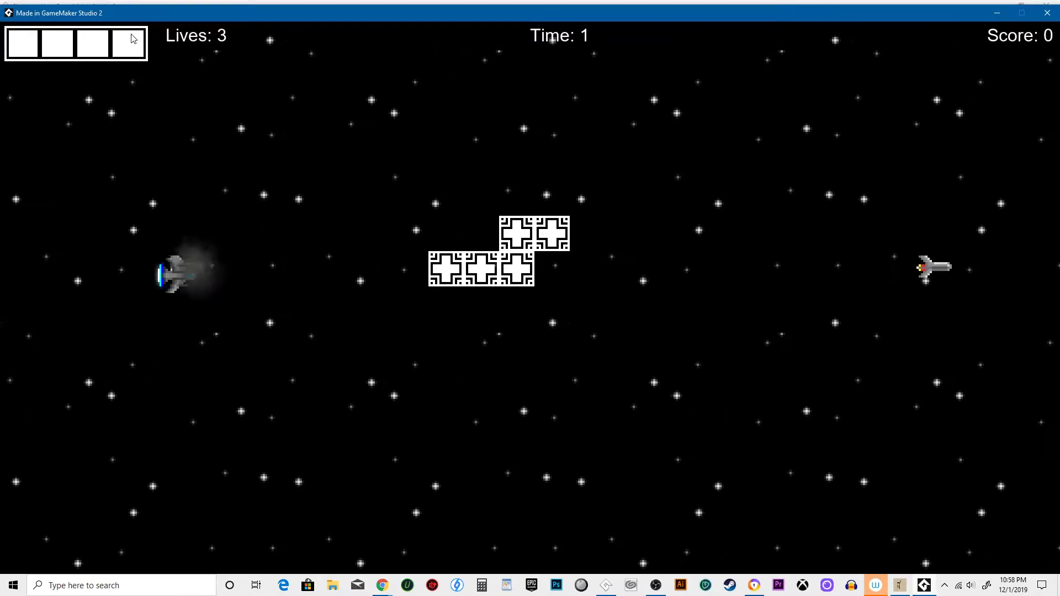
key(Down)
key(Up)
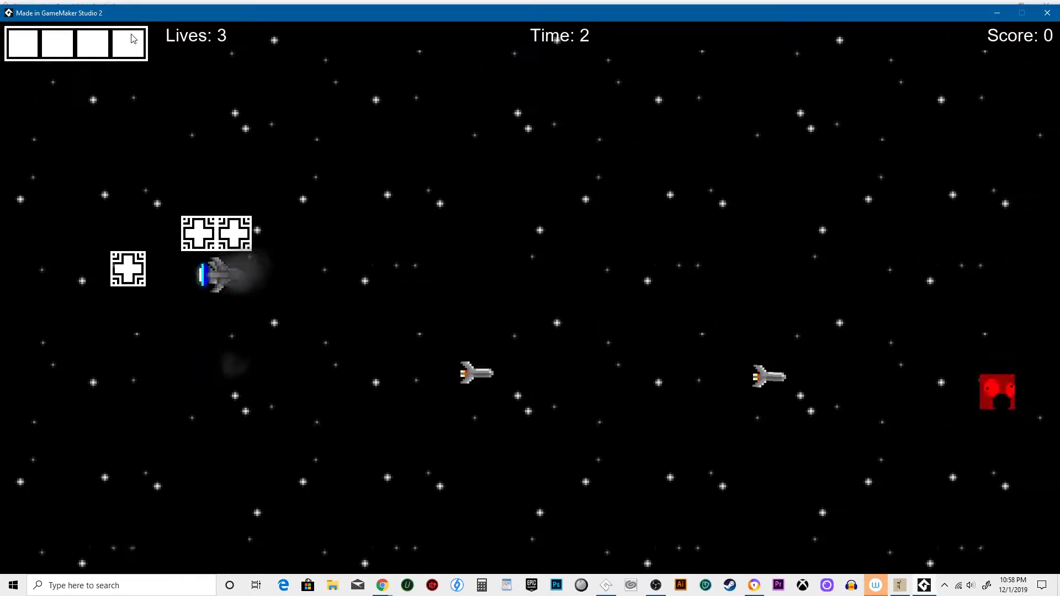
key(Right)
key(space)
key(Right)
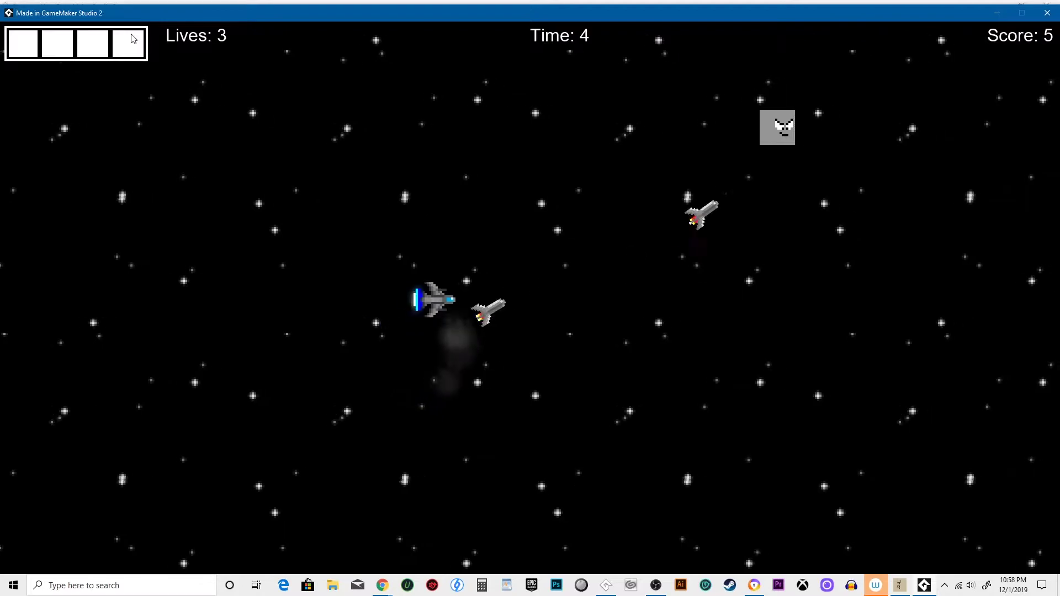
key(space)
key(Left)
key(Down)
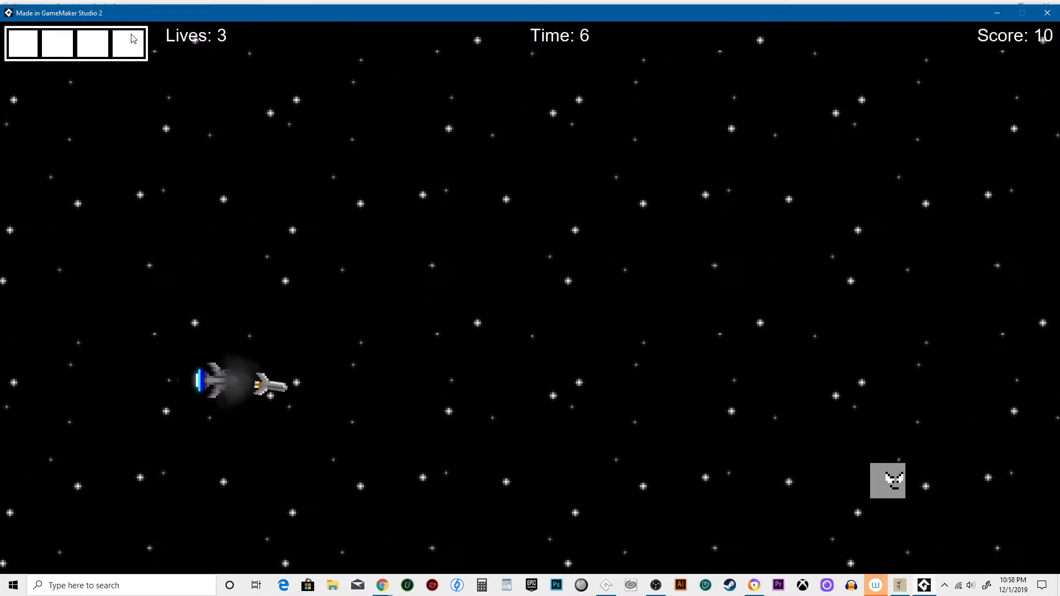
key(f)
key(Up)
key(space)
key(space)
key(space)
key(space)
key(Left)
key(Down)
key(space)
key(Down)
key(Up)
key(space)
key(Down)
key(Down)
key(Up)
key(Down)
key(Down)
key(space)
key(space)
key(Up)
key(space)
key(Up)
key(Up)
key(space)
key(space)
key(Down)
key(space)
key(space)
key(space)
key(Right)
key(space)
key(space)
key(Down)
key(space)
key(space)
key(Up)
key(space)
key(space)
key(Up)
key(space)
key(space)
key(space)
Step: Quit the test run, lower the a_laser sound's volume to 0.25 and preview it
key(Escape)
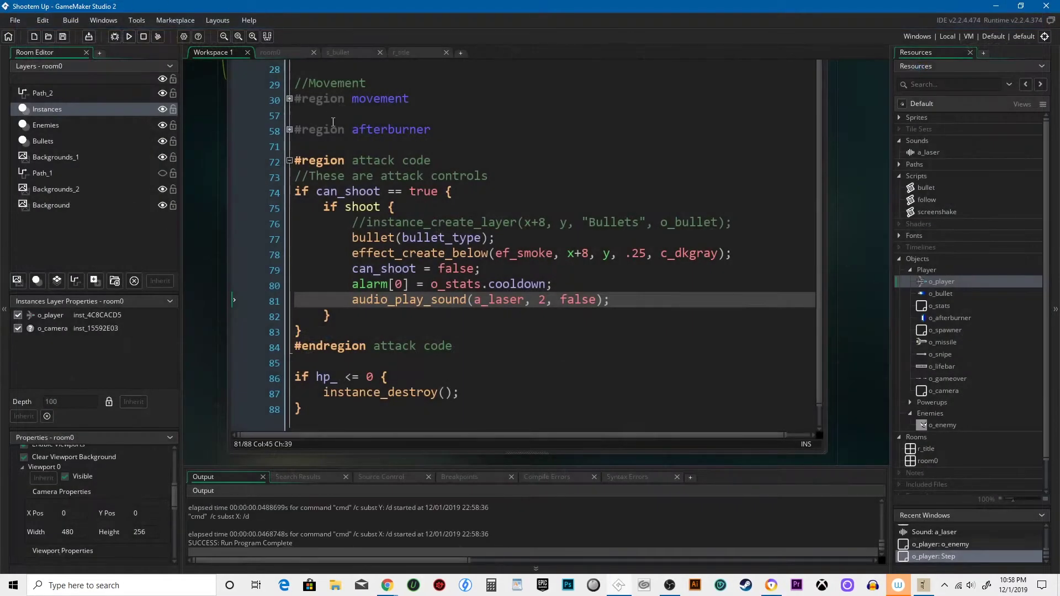
double_click(926, 152)
drag(255, 185, 239, 183)
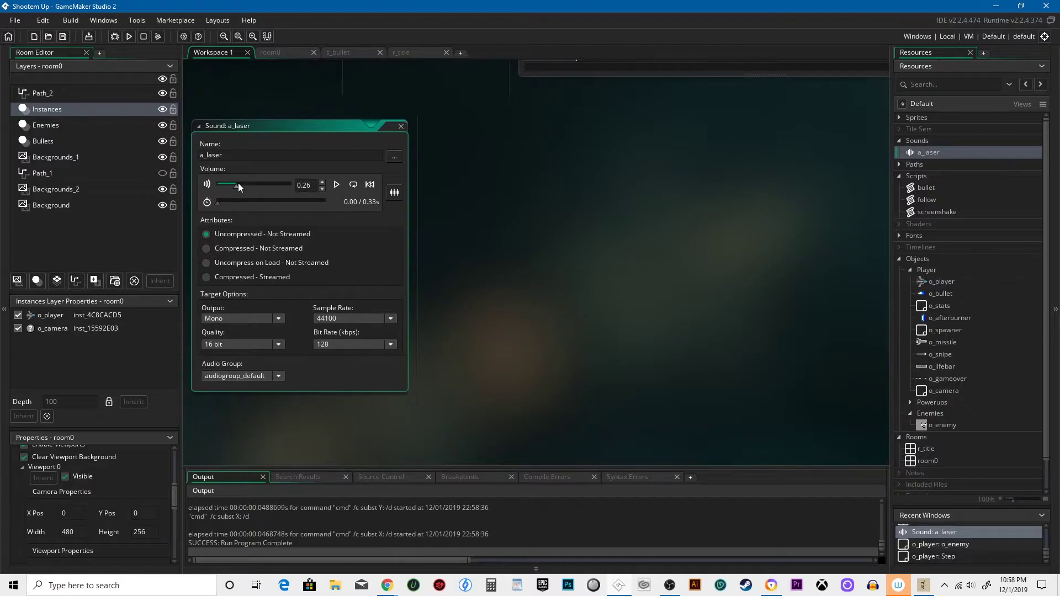
click(336, 185)
click(944, 585)
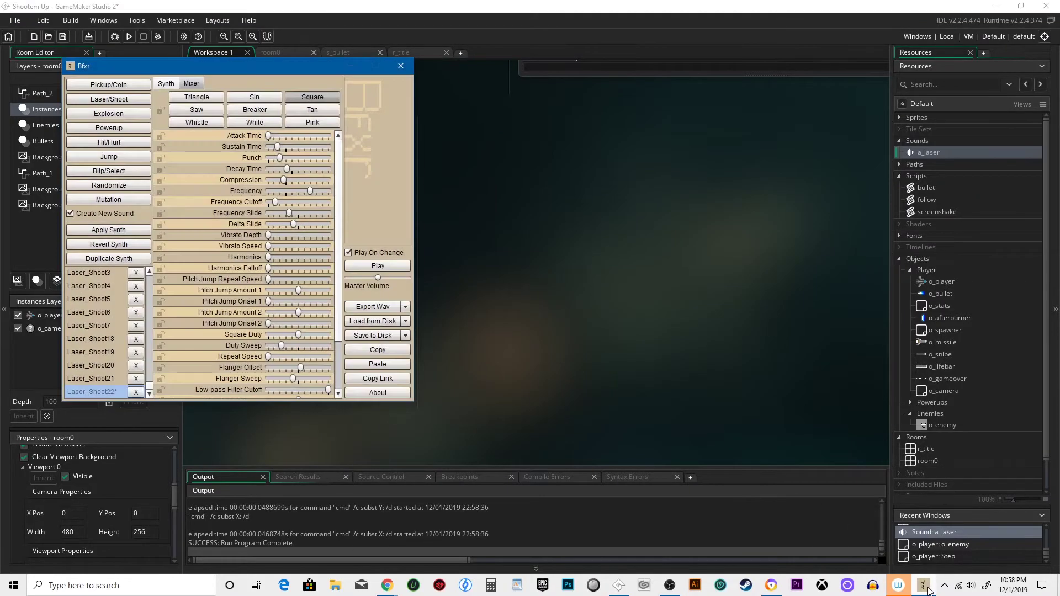
Step: Generate random explosion variations in Bfxr until settling on Explosion47
click(121, 113)
click(121, 113)
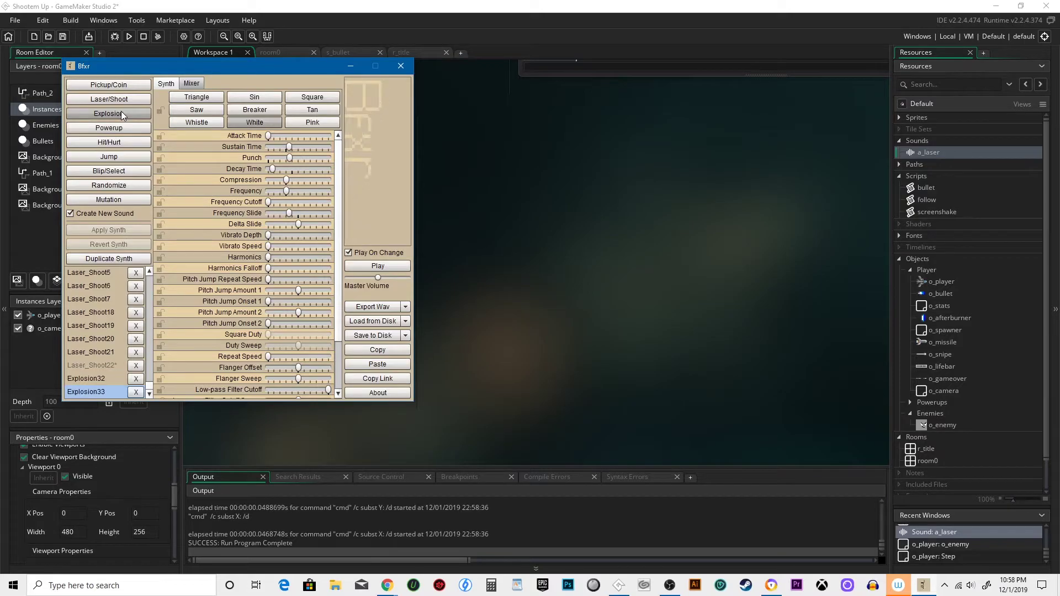
click(121, 114)
click(121, 114)
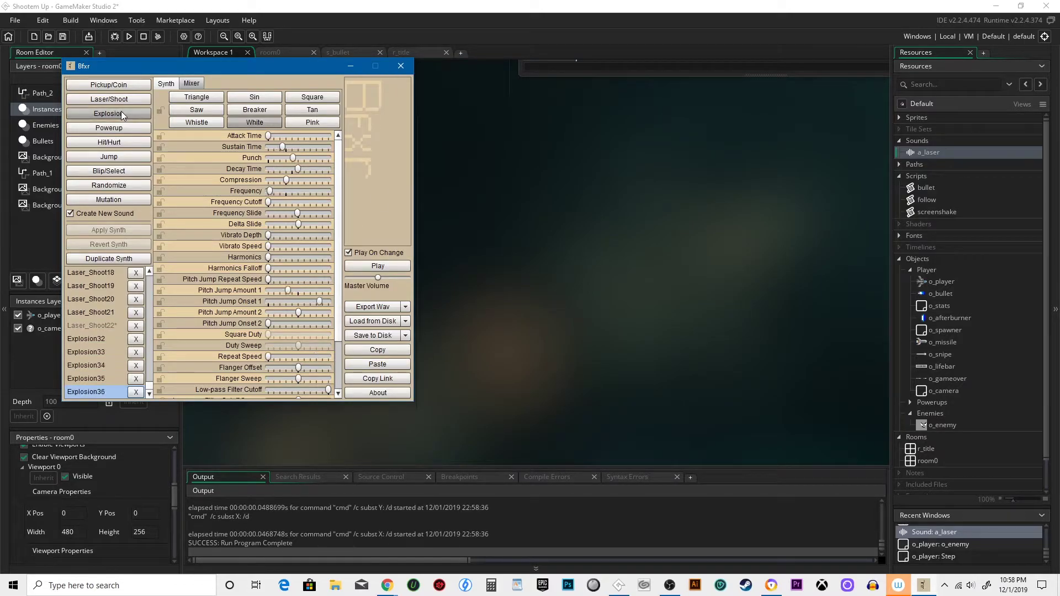
click(121, 114)
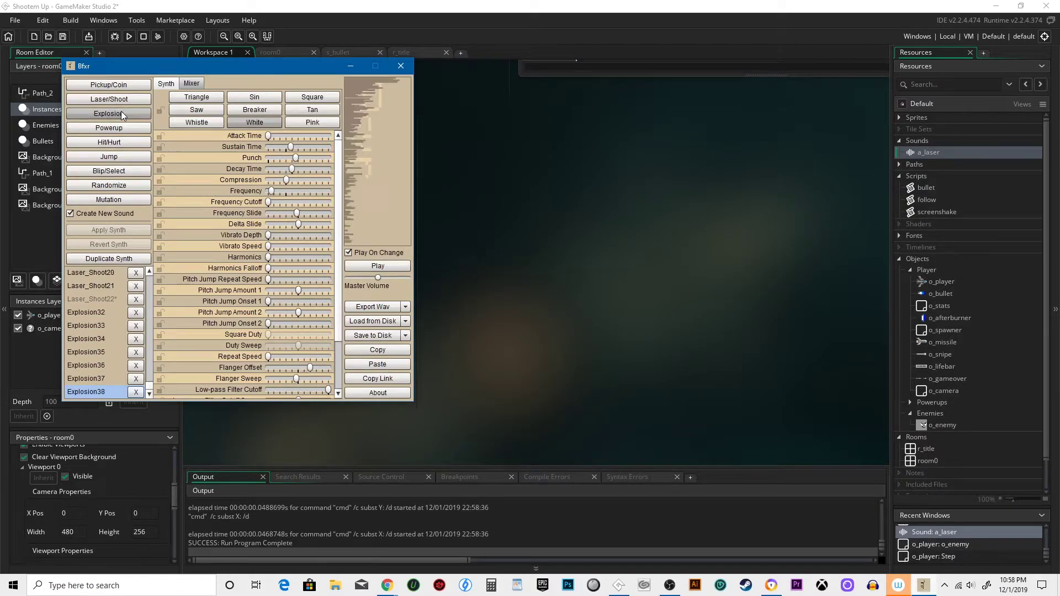
click(122, 114)
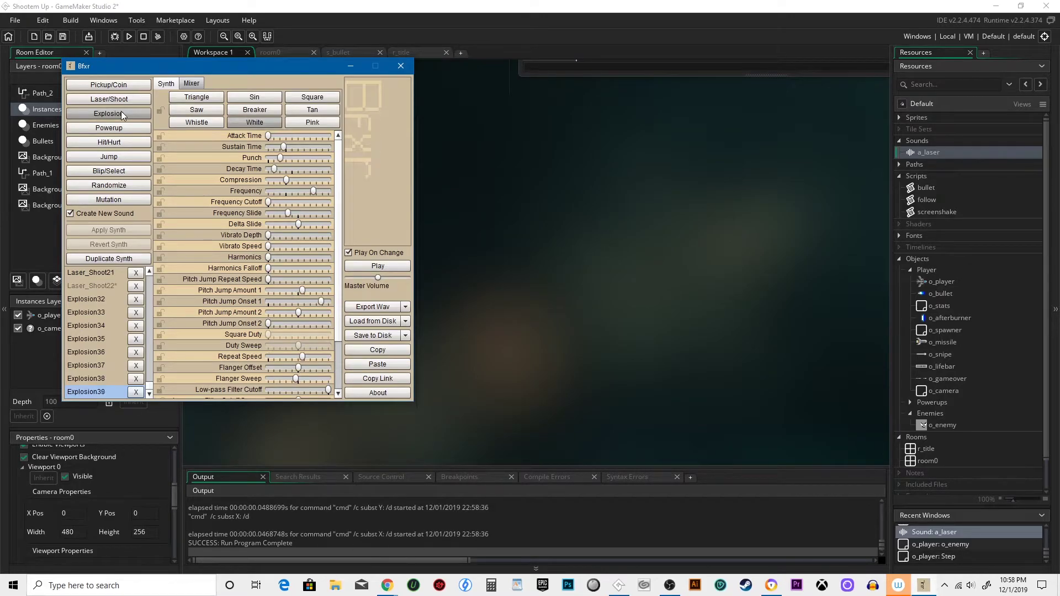
click(121, 113)
click(121, 114)
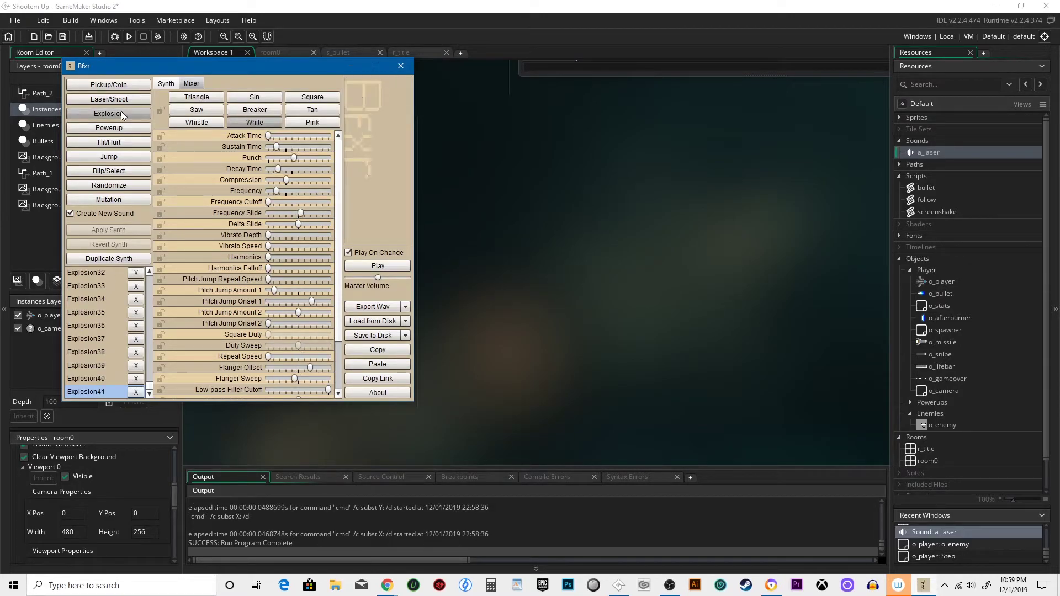
click(122, 113)
click(120, 113)
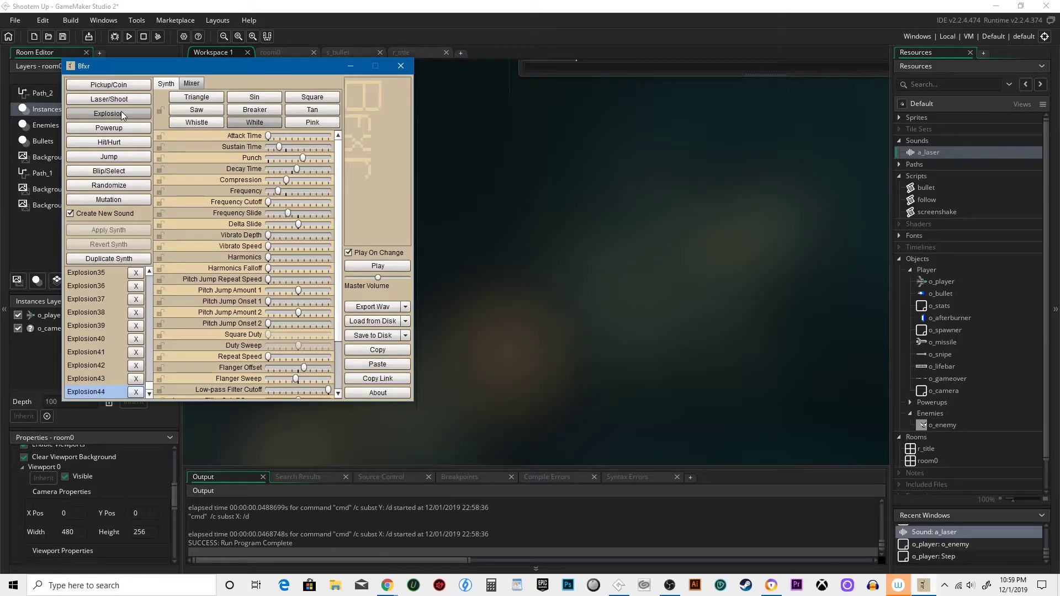
click(121, 114)
click(122, 114)
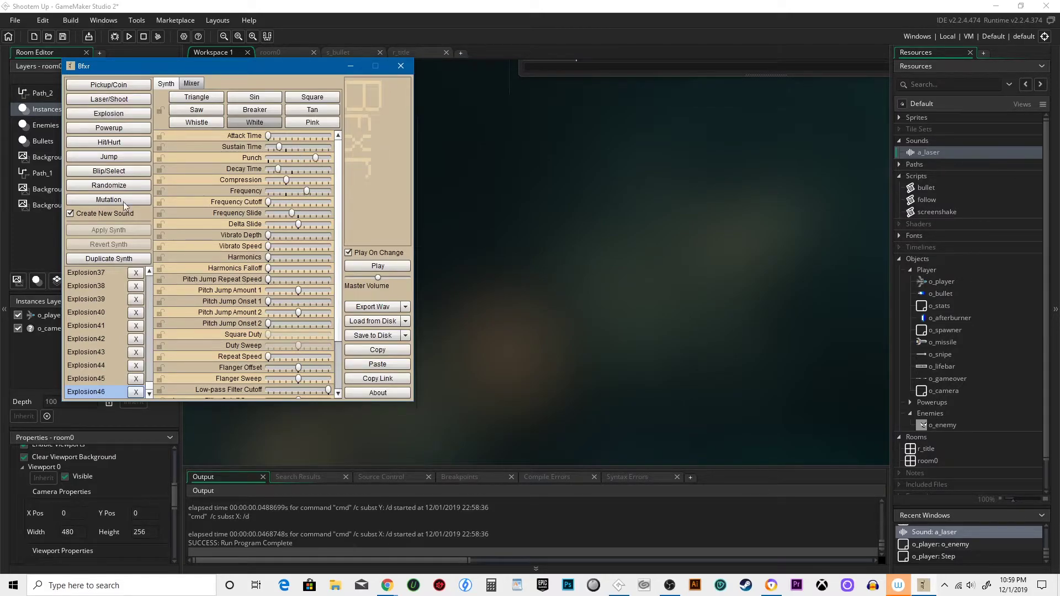
click(83, 385)
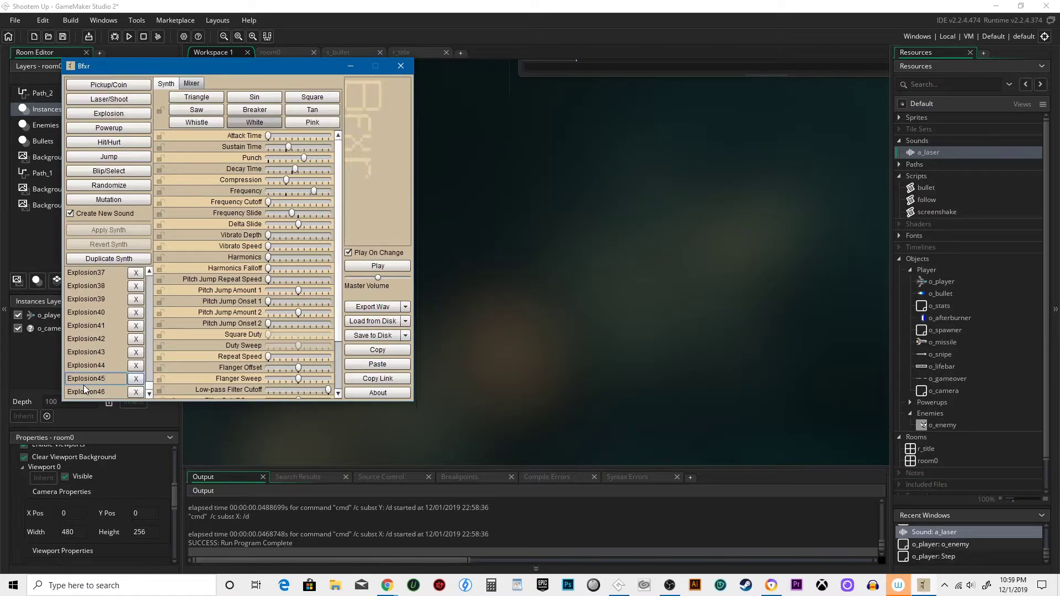
click(94, 114)
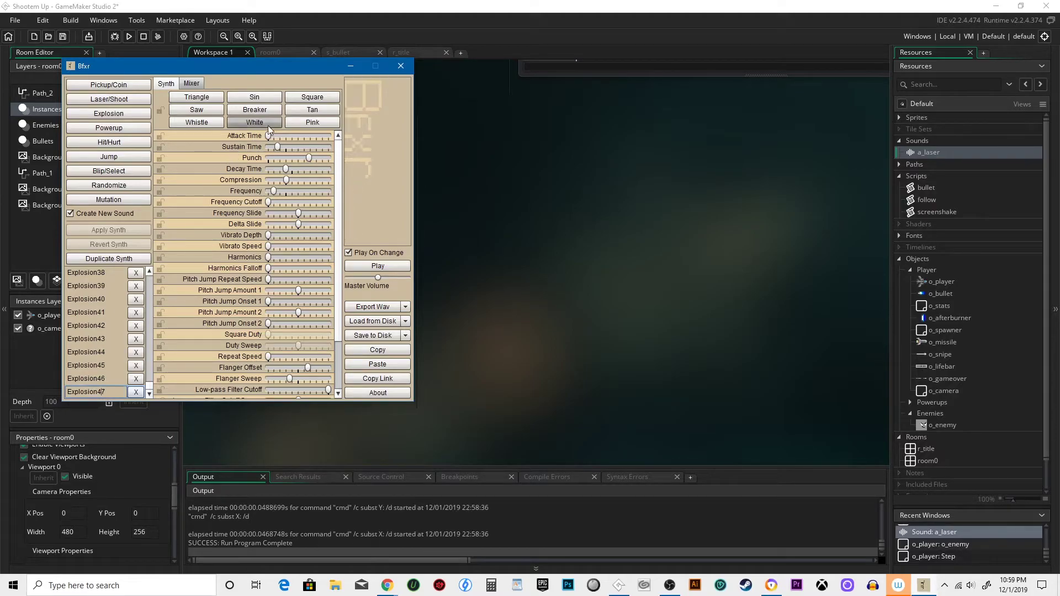
Step: Set the explosion's attack time to about 0.04, lengthen its decay and preview it
drag(271, 136, 301, 168)
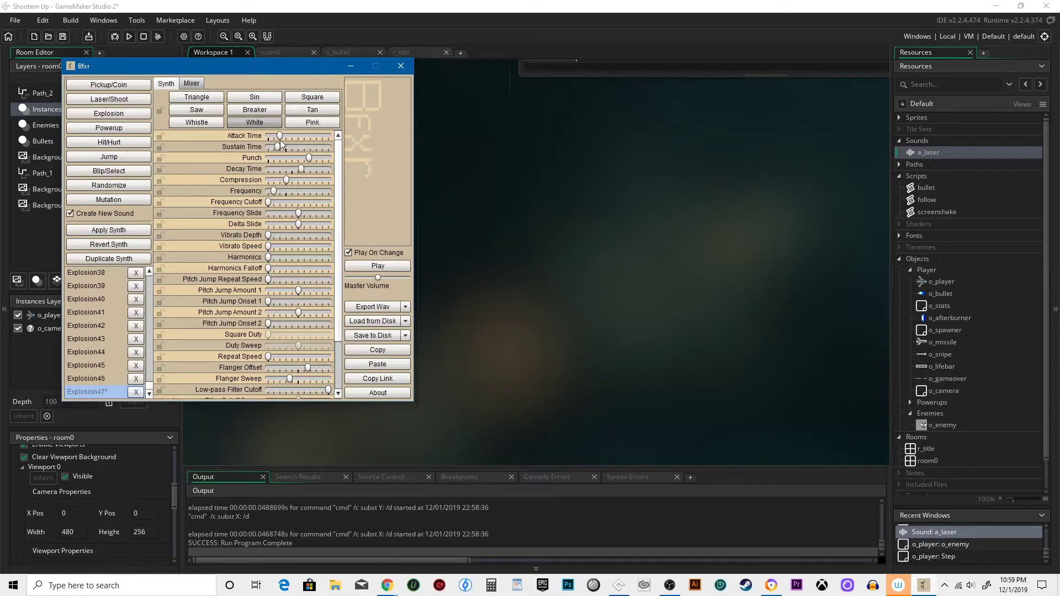
click(294, 169)
mouse_move(280, 137)
mouse_down()
mouse_move(270, 137)
mouse_move(288, 168)
mouse_move(288, 157)
mouse_move(310, 158)
mouse_move(290, 146)
mouse_move(302, 147)
mouse_up()
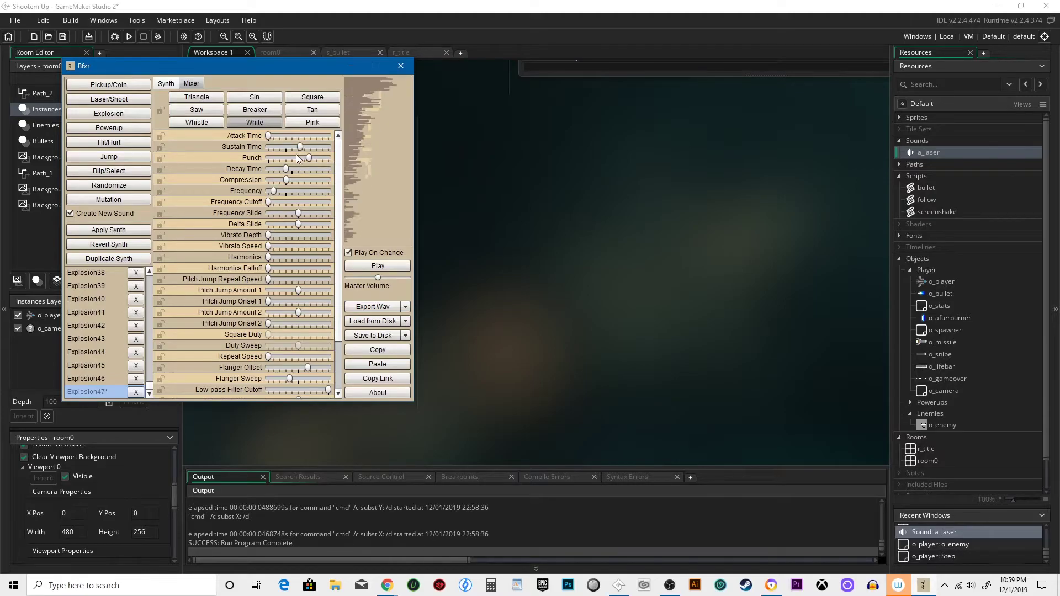
mouse_move(286, 169)
mouse_down()
mouse_move(307, 169)
mouse_move(287, 147)
mouse_move(297, 169)
mouse_up()
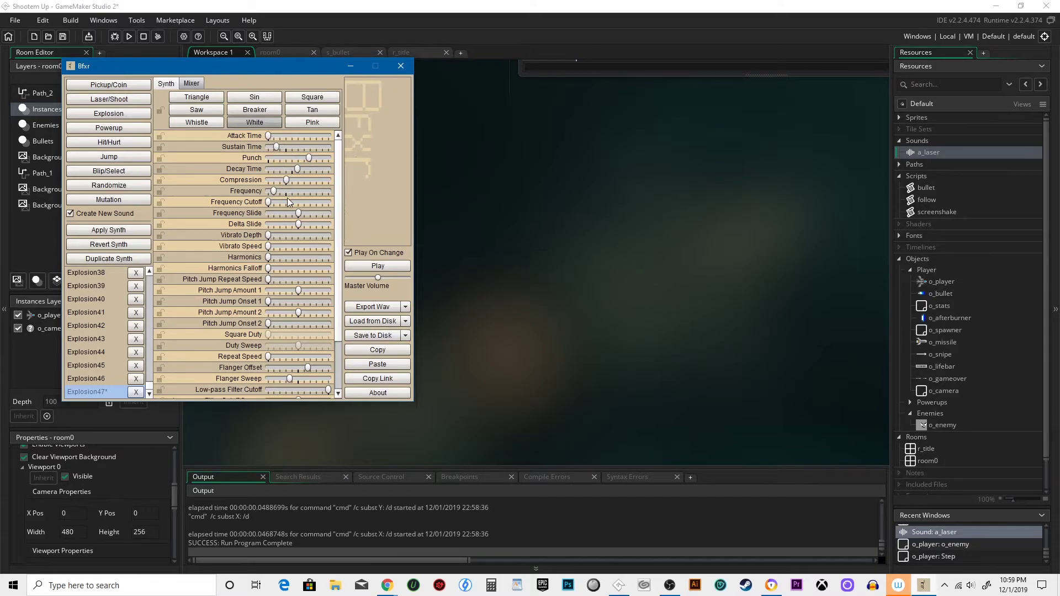
click(377, 265)
Step: Raise the frequency slide slightly, try several waveforms and settle on pink noise
drag(299, 214, 299, 214)
drag(299, 213, 303, 214)
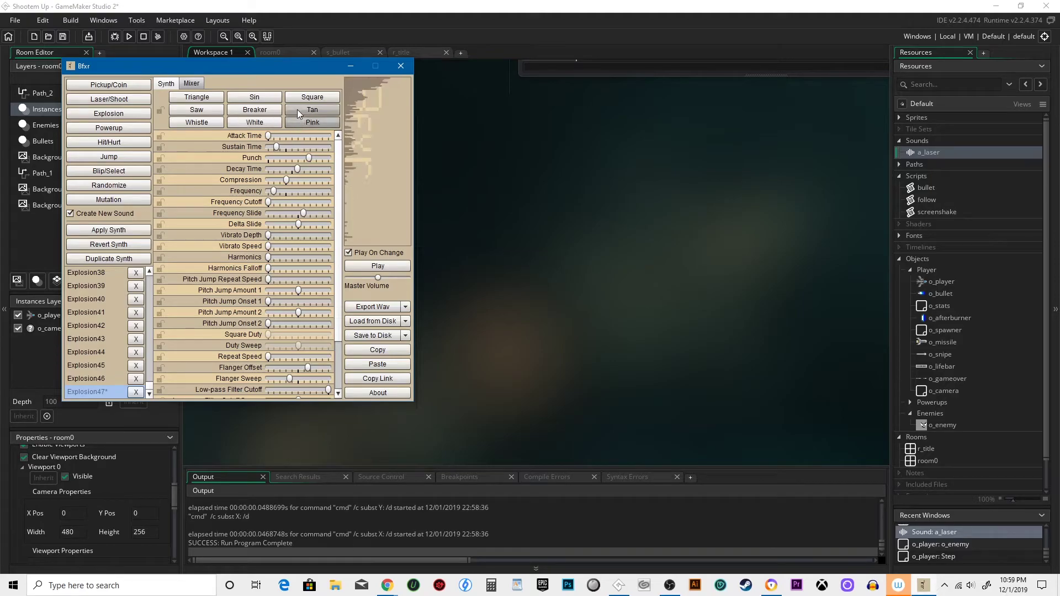
click(307, 99)
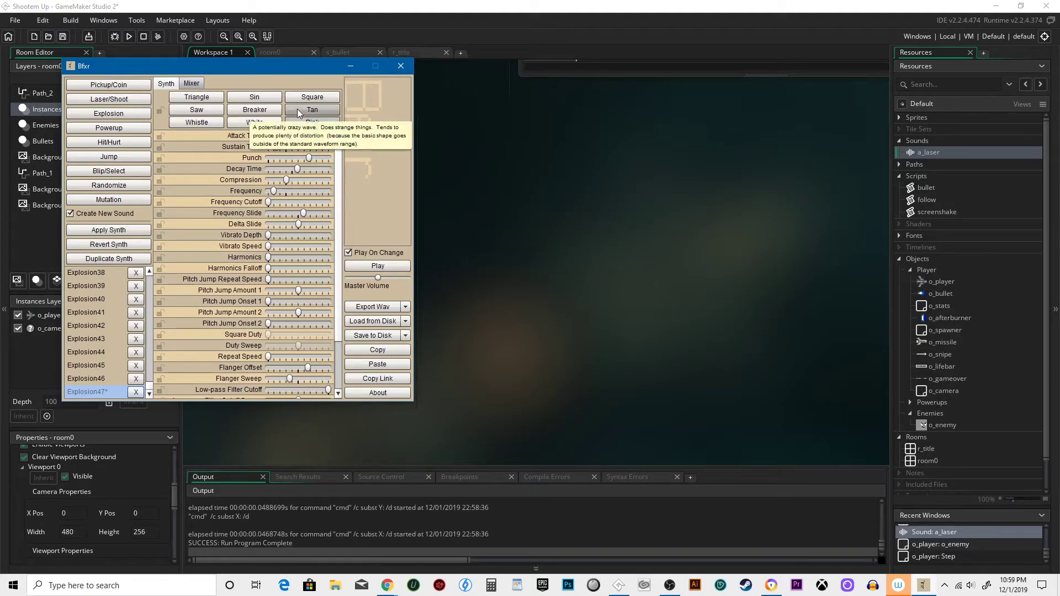
click(259, 97)
click(205, 110)
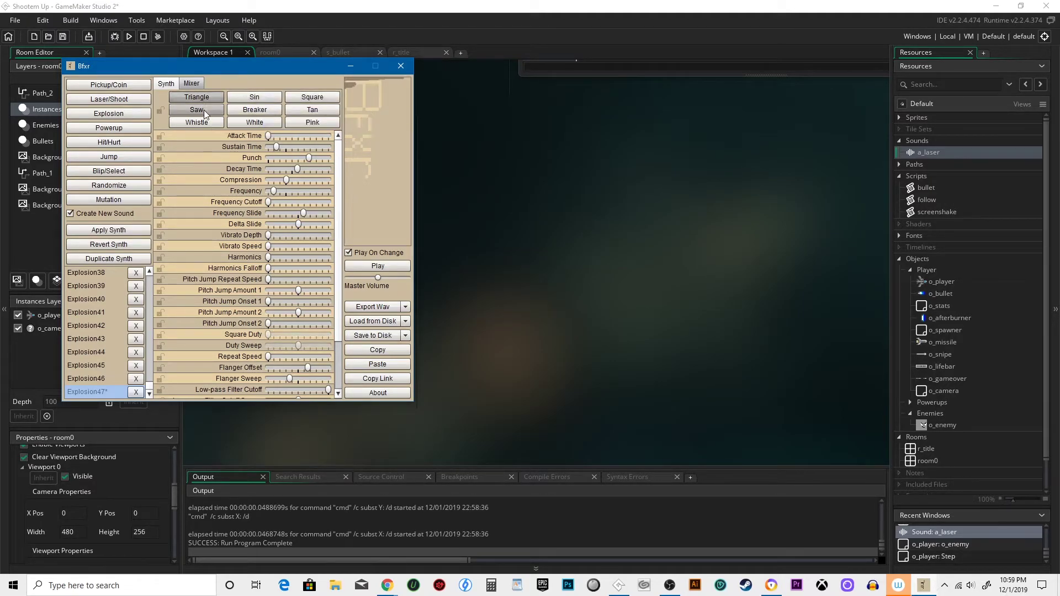
click(255, 110)
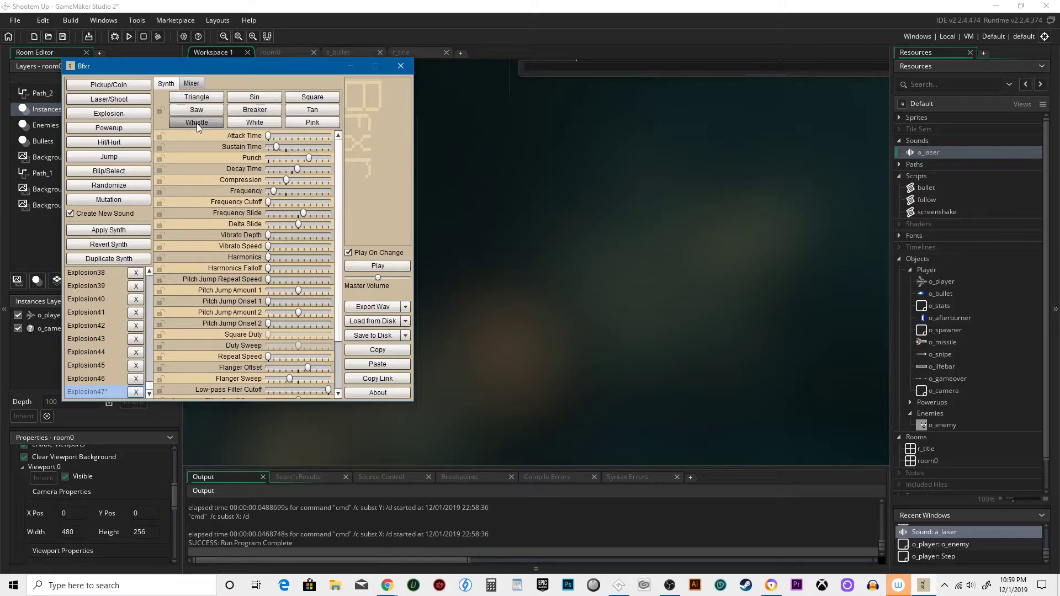
click(197, 123)
click(255, 122)
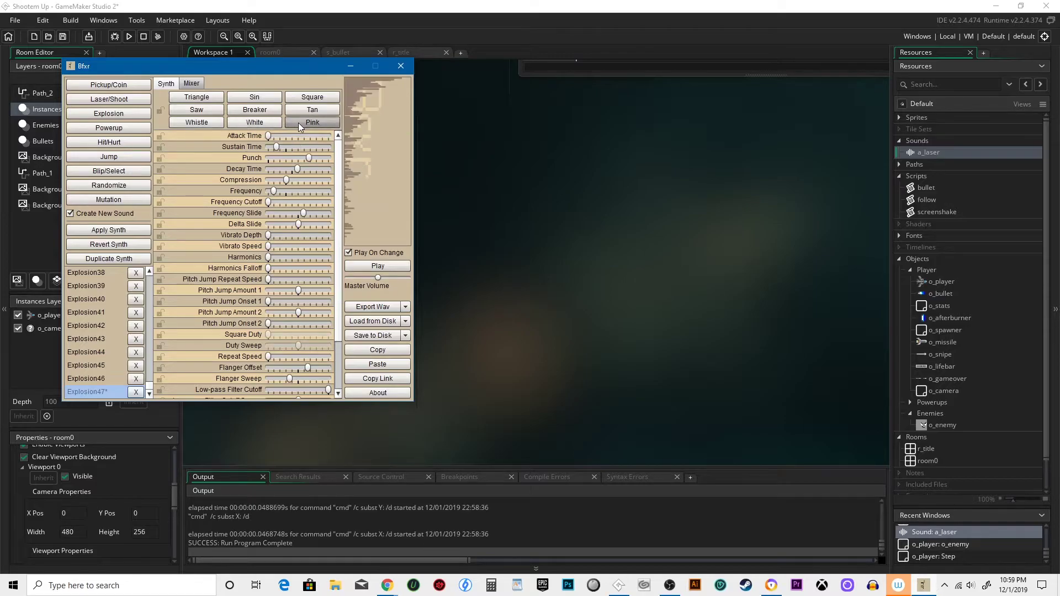
click(312, 97)
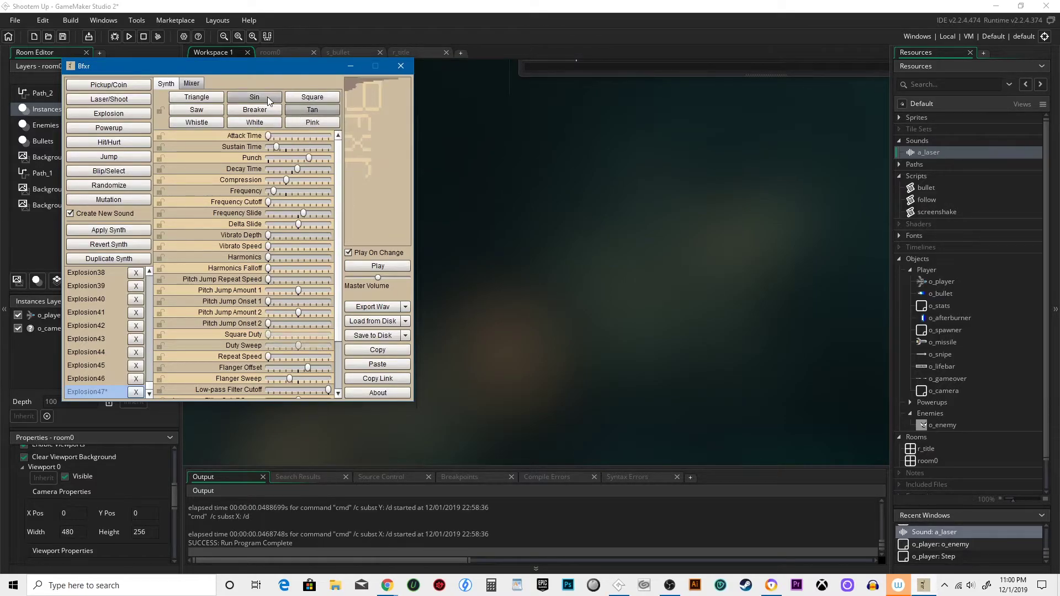
click(267, 122)
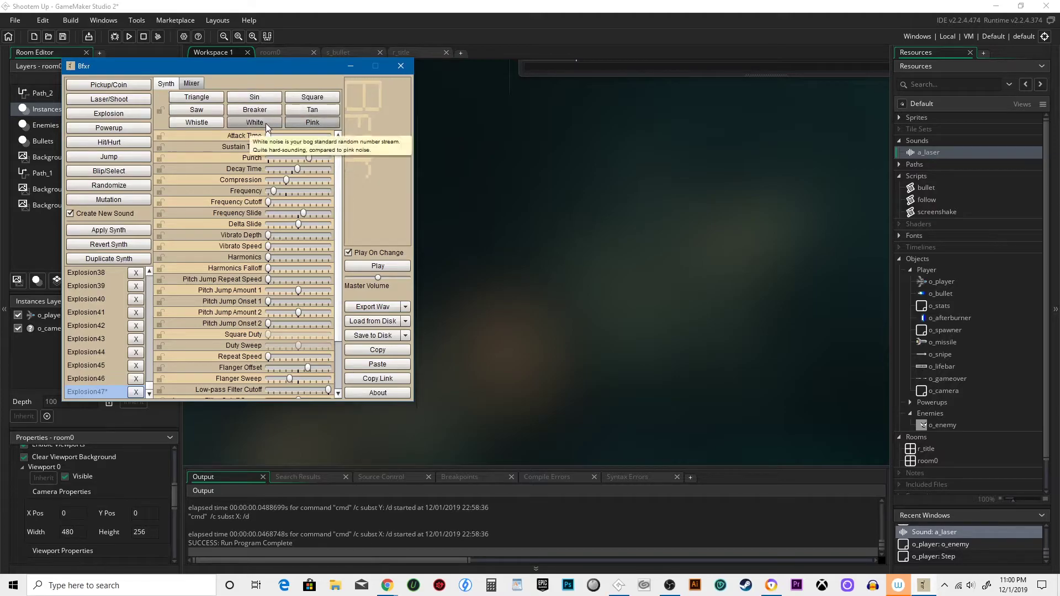
click(299, 123)
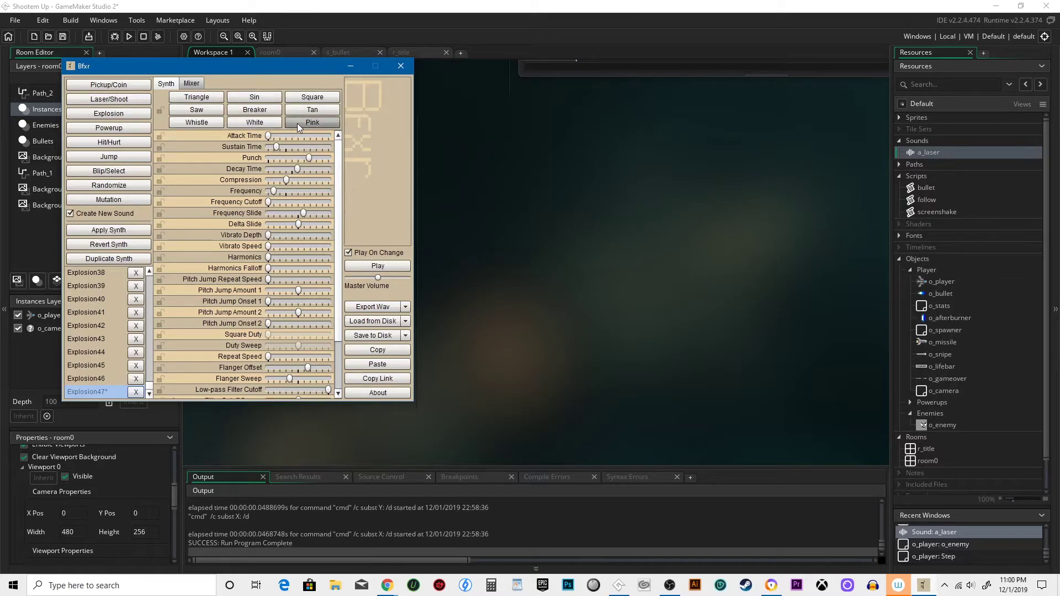
click(376, 265)
scroll(286, 345, down, 3)
scroll(285, 345, down, 3)
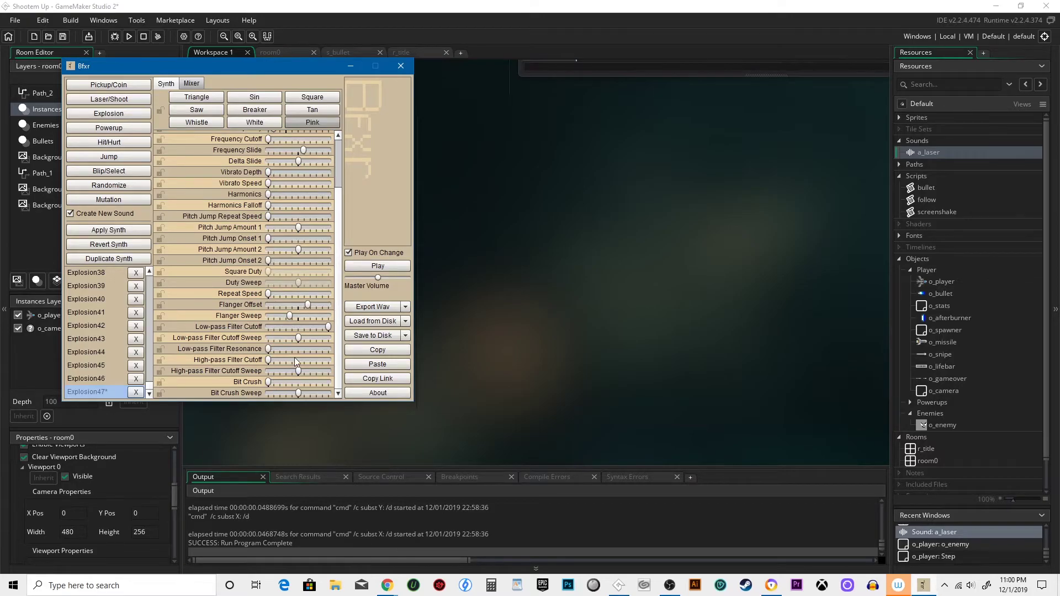
scroll(295, 357, up, 3)
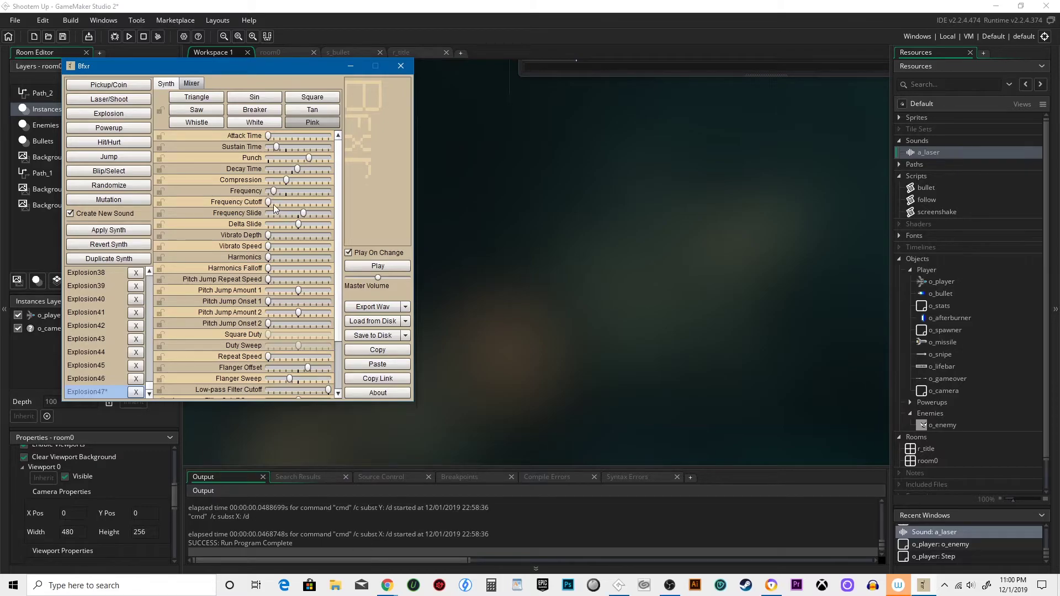
Step: Set base frequency near 0.17, add vibrato, remove harmonics, reduce punch, tweak sustain and decay, preview
drag(274, 191, 278, 191)
drag(270, 235, 288, 258)
click(270, 258)
drag(309, 157, 274, 158)
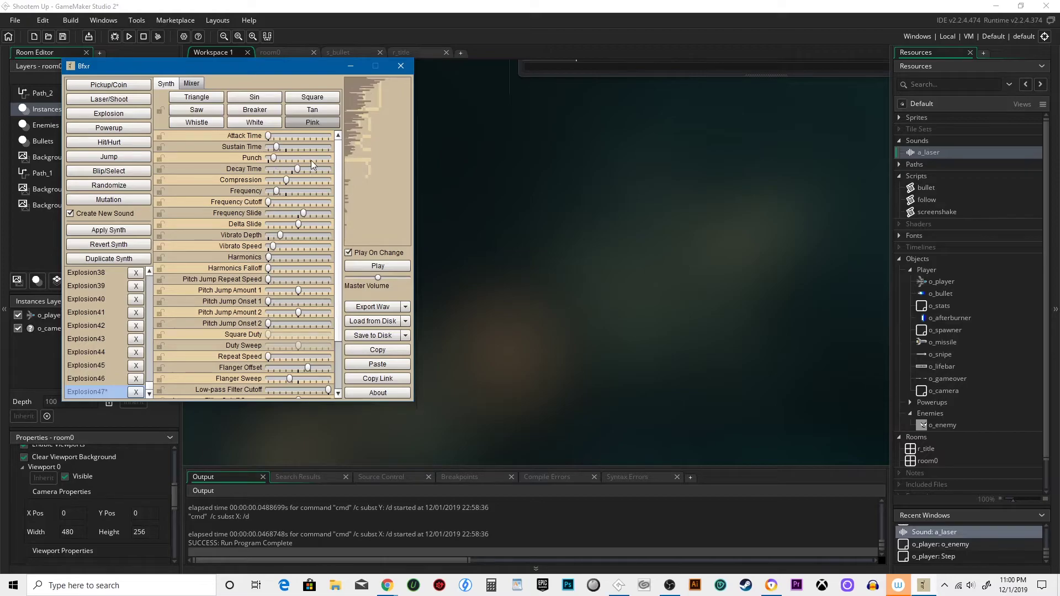
click(286, 148)
mouse_move(286, 148)
mouse_down()
mouse_move(288, 170)
mouse_move(283, 147)
mouse_move(298, 148)
mouse_move(281, 147)
mouse_up()
click(289, 147)
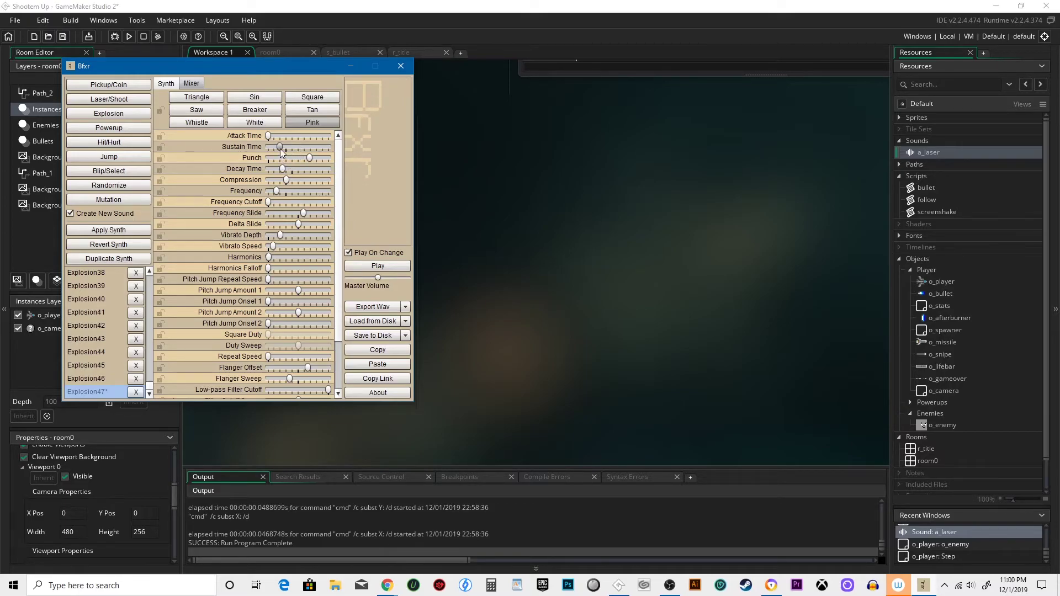
drag(283, 169, 278, 169)
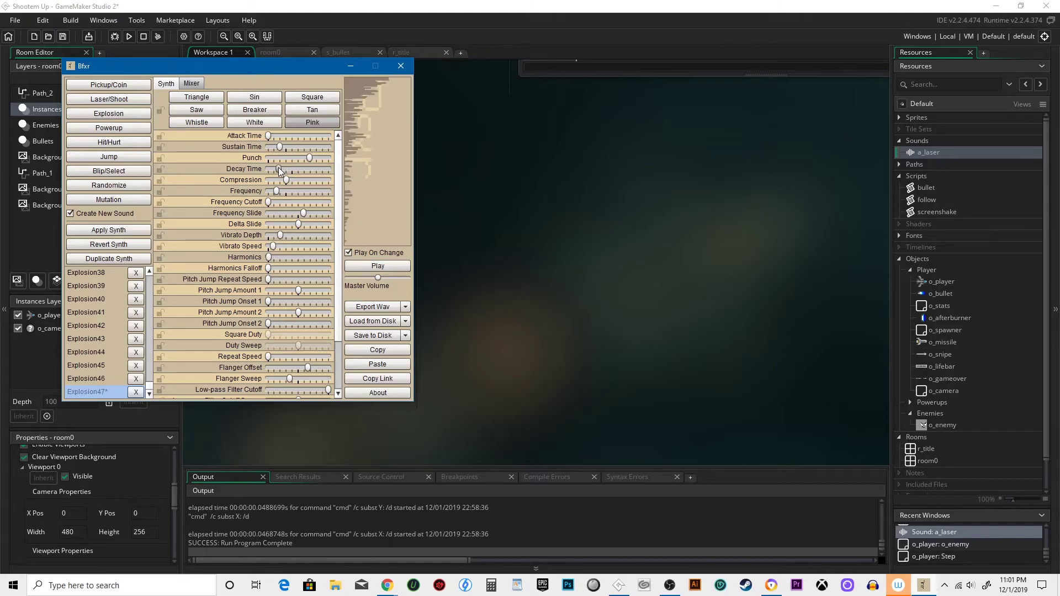
click(293, 169)
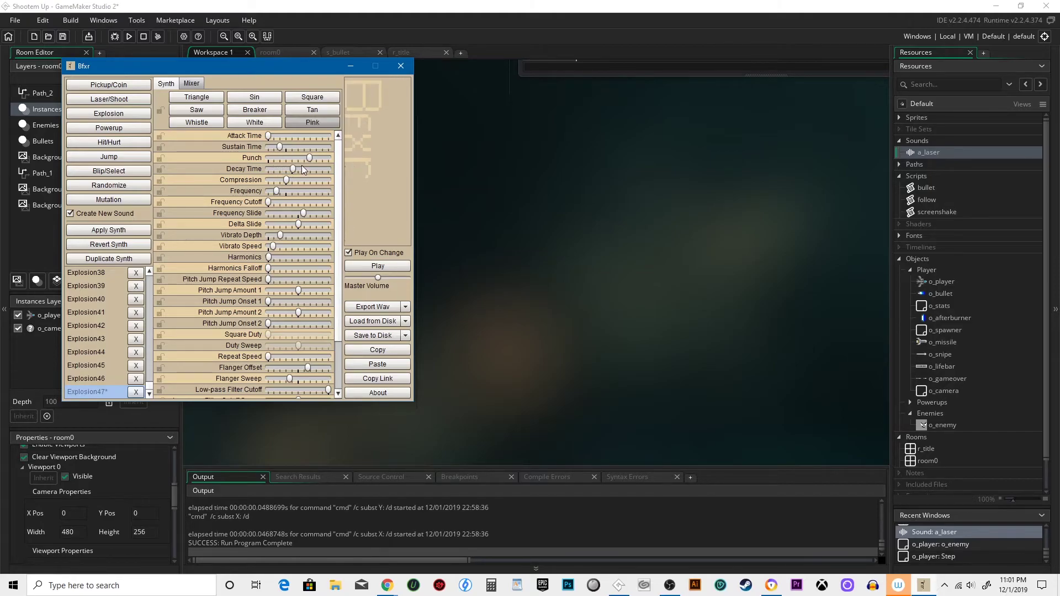
click(366, 267)
click(366, 267)
Step: Export Explosion47 as a WAV to the Desktop, close Bfxr and create a new sound resource
click(373, 307)
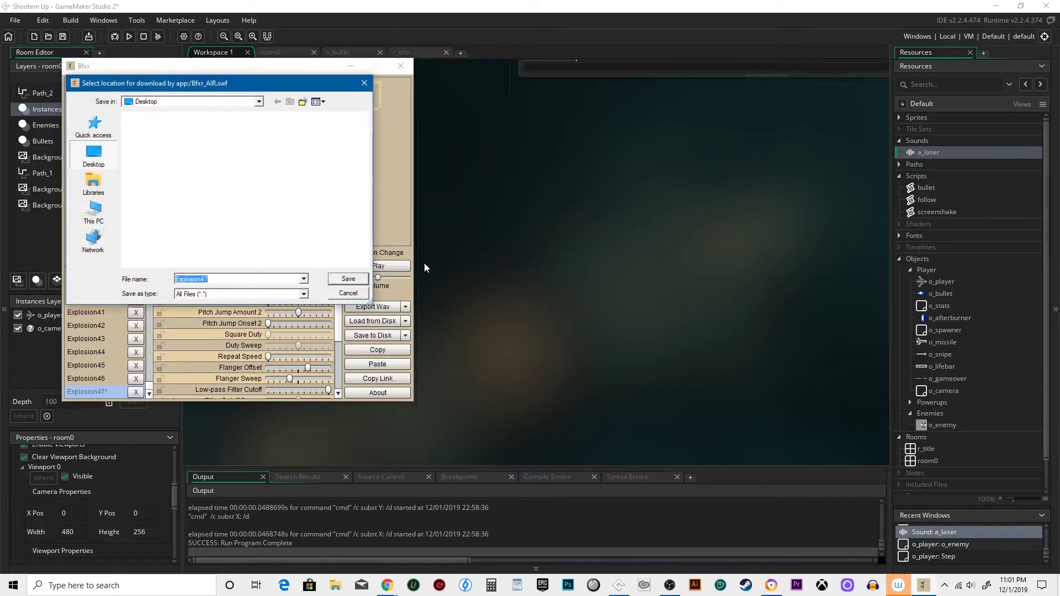
click(348, 278)
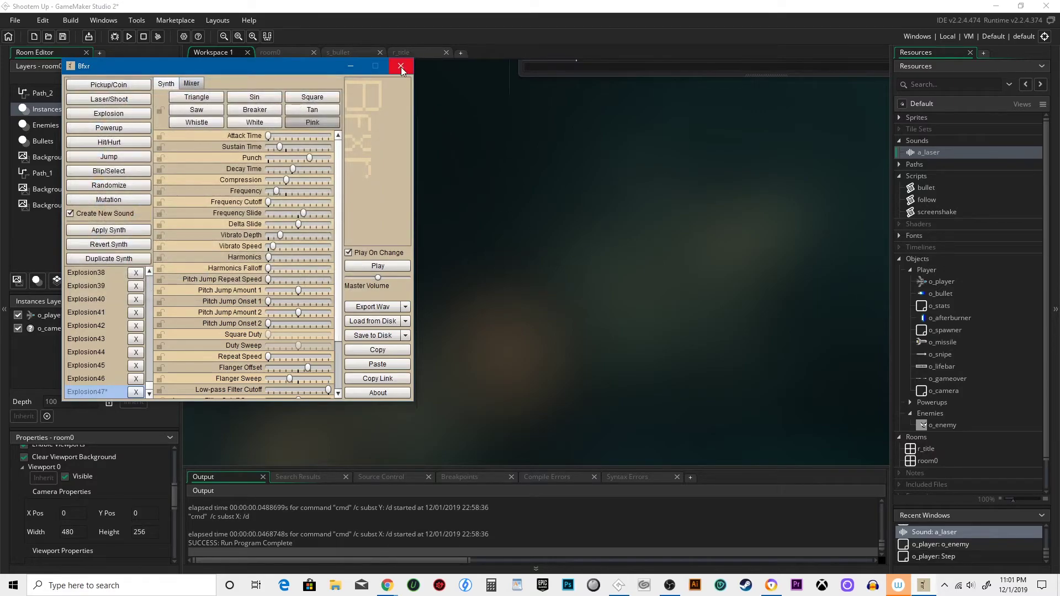
click(923, 153)
right_click(925, 154)
click(962, 166)
Step: Name the new sound a_explosion, load the Explosion47 file, preview it and close the editor
click(437, 155)
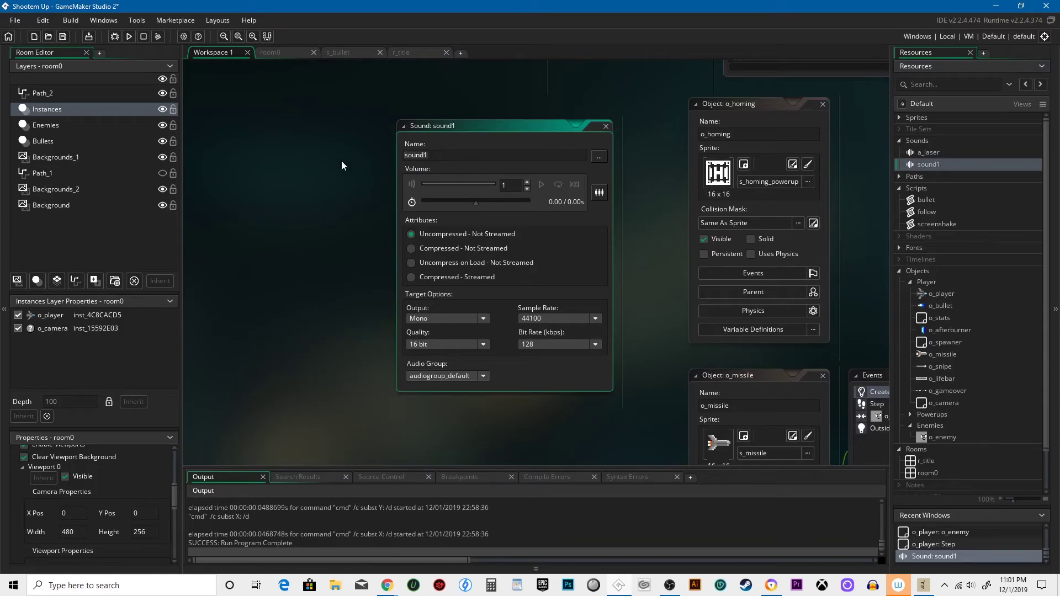
text(a_explosino)
key(BackSpace)
key(BackSpace)
text(on)
click(600, 156)
scroll(257, 216, down, 2)
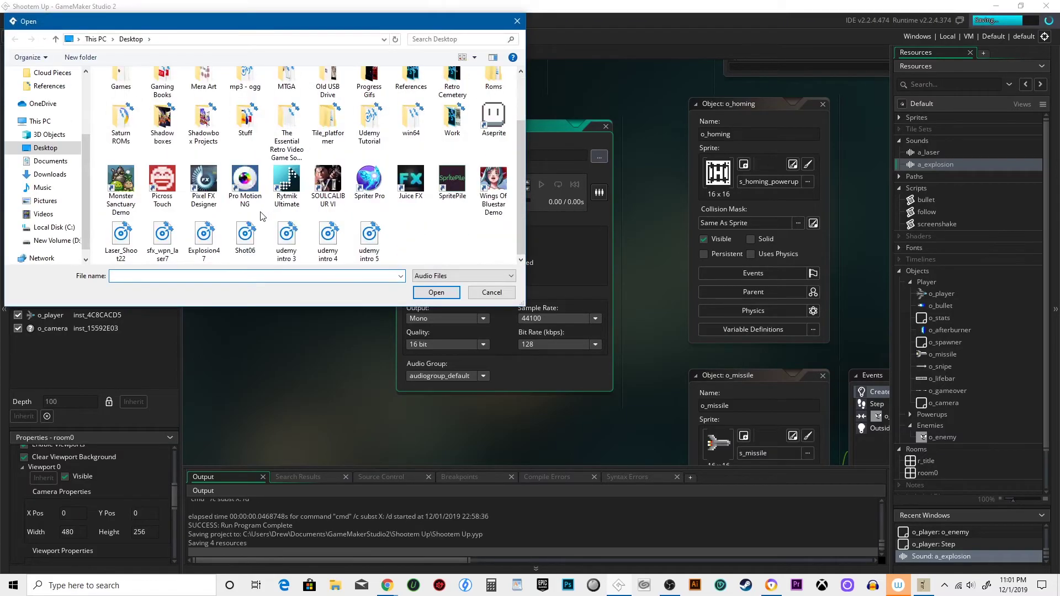
double_click(206, 241)
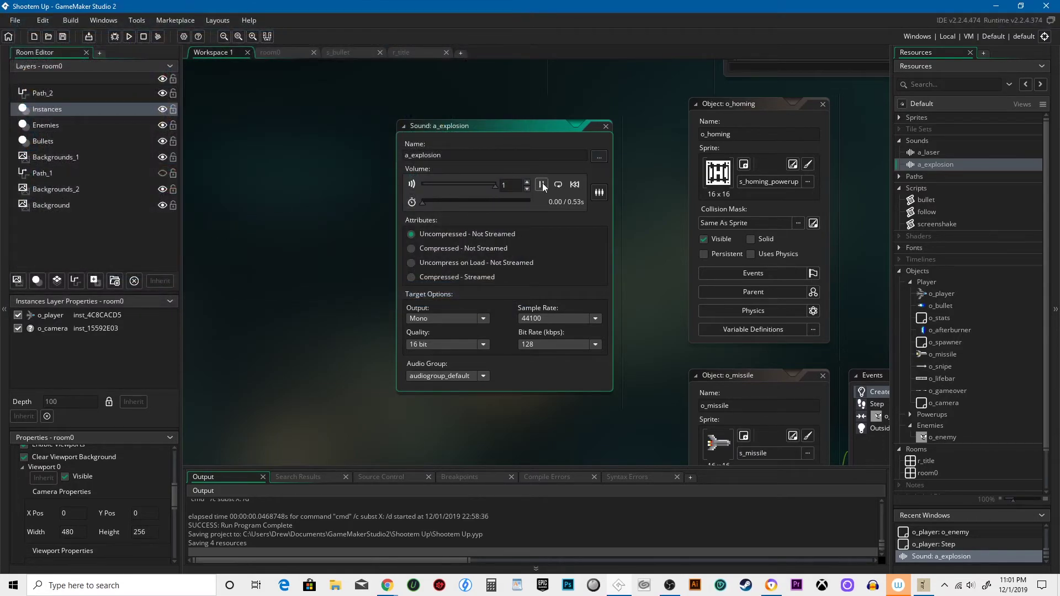
click(543, 183)
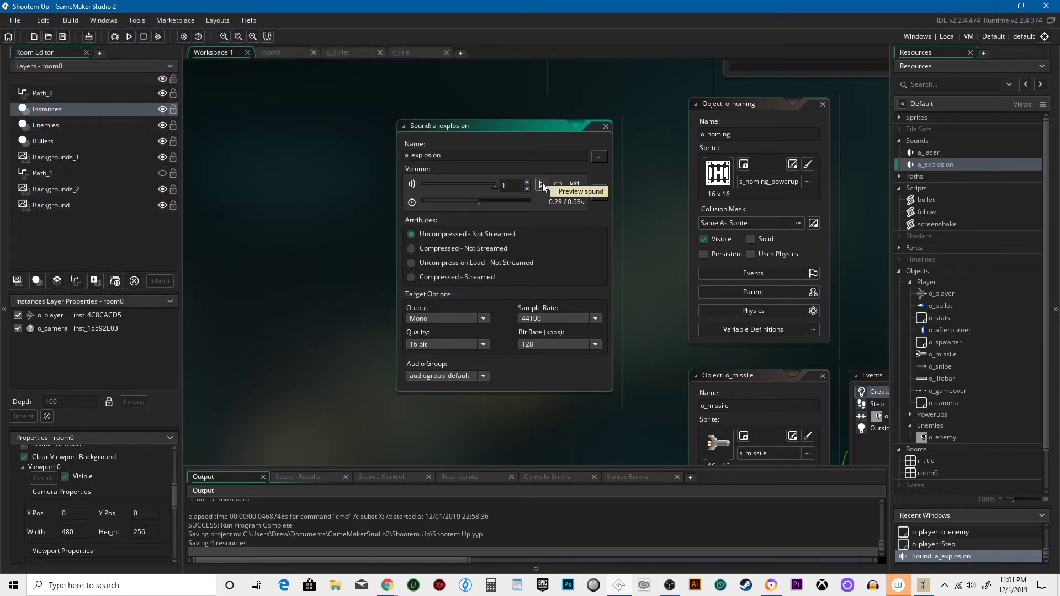
click(609, 126)
scroll(948, 308, down, 1)
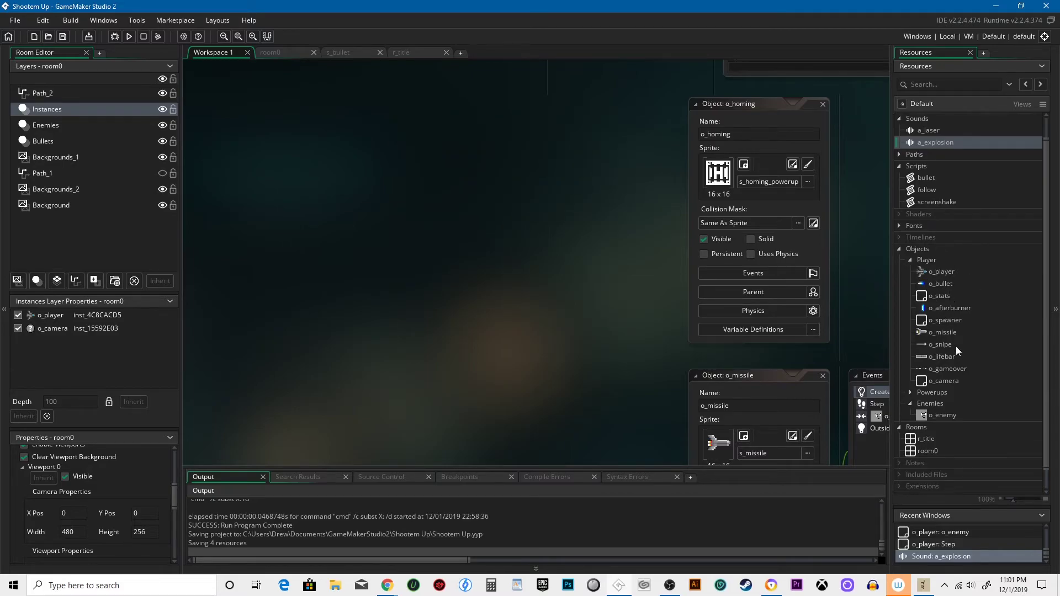
Step: Add audio_play_sound(a_explosion, 5, false); to o_enemy's Destroy code before screenshake and run the game
double_click(937, 414)
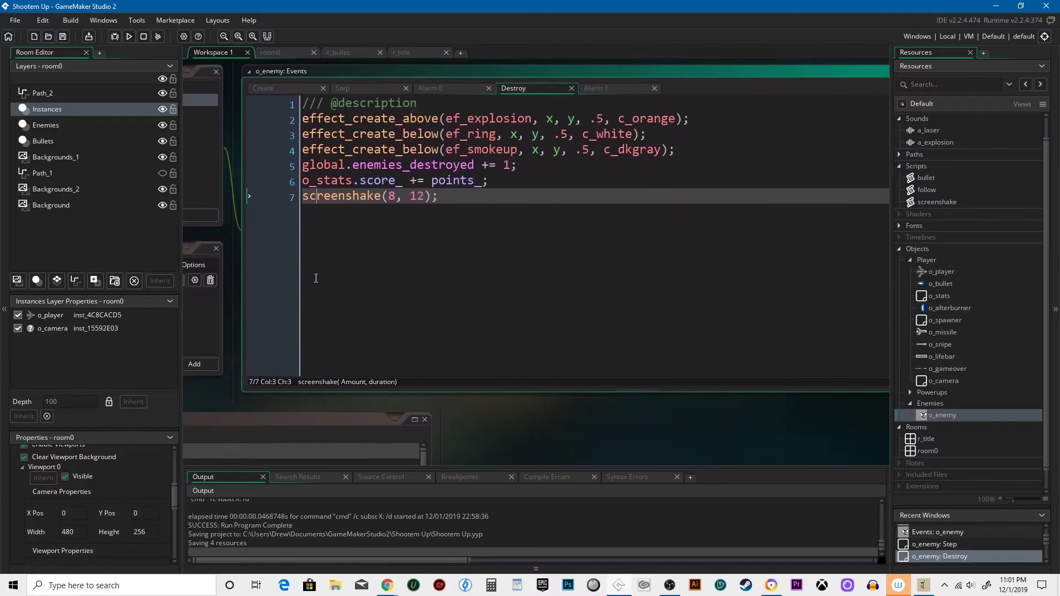
click(523, 174)
key(Return)
text(aud)
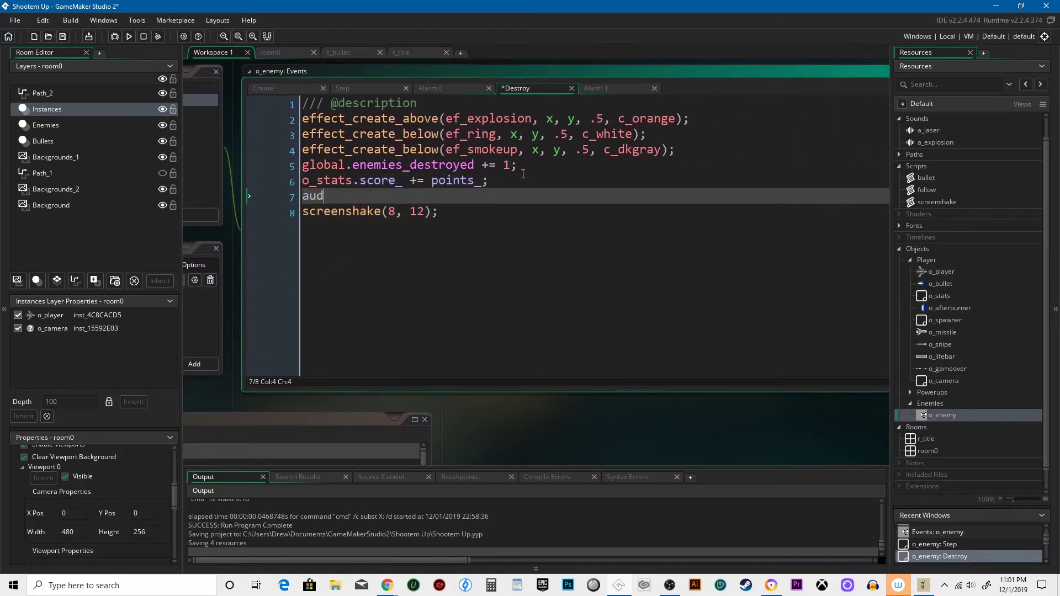
text(io_play_sound(a_explosion, 5)
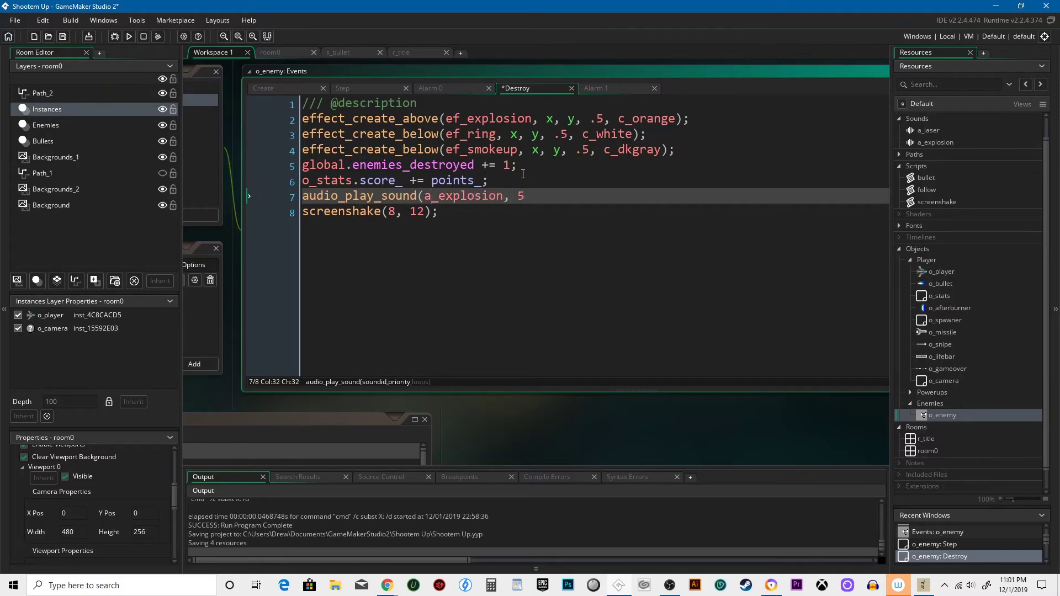
text();)
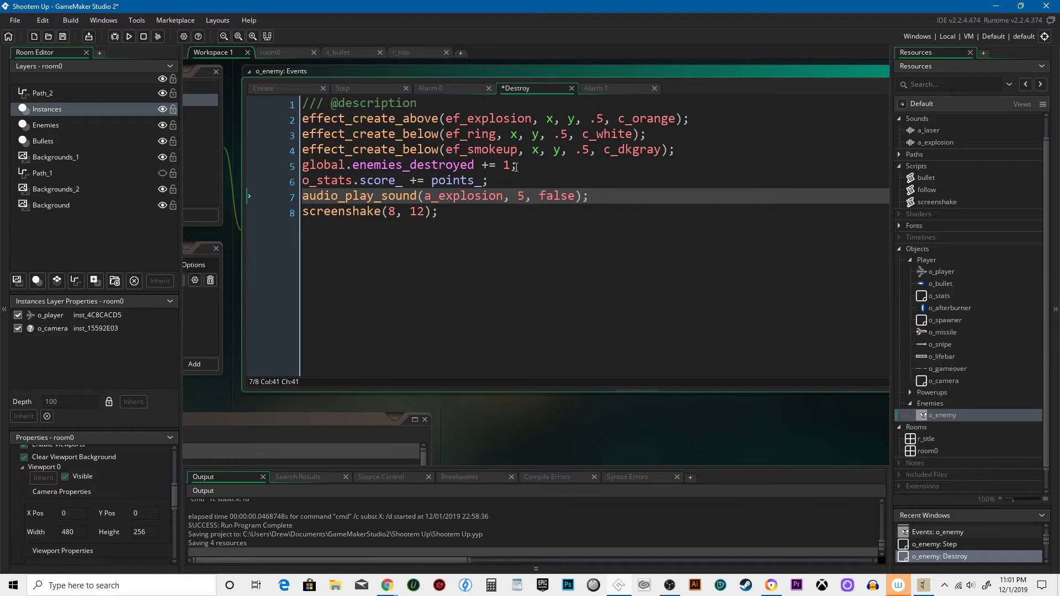
click(128, 36)
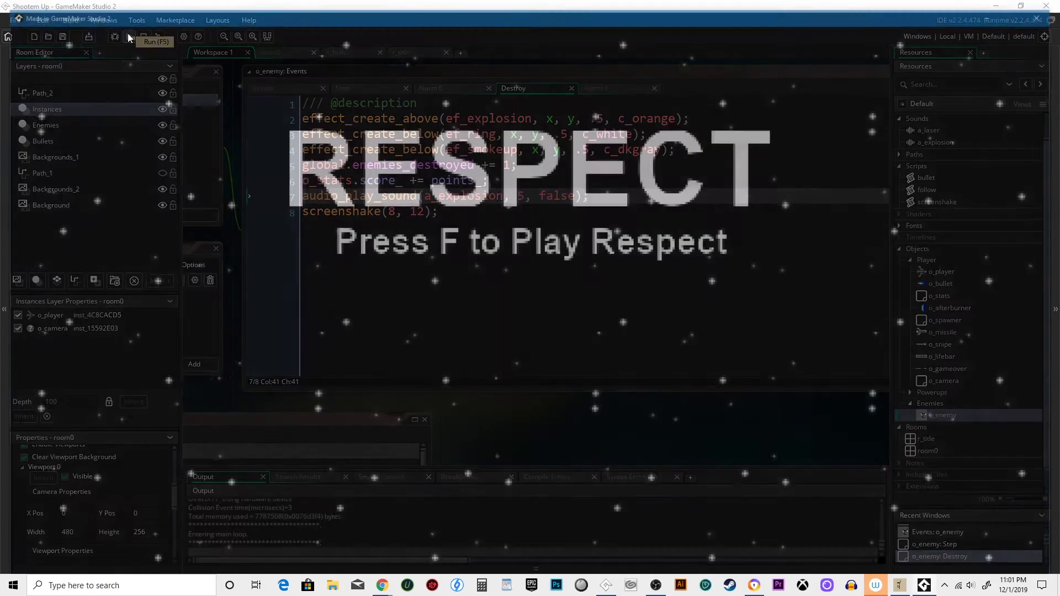
Step: Start the game from the title screen and fly around shooting enemies to hear the explosion sound
key(f)
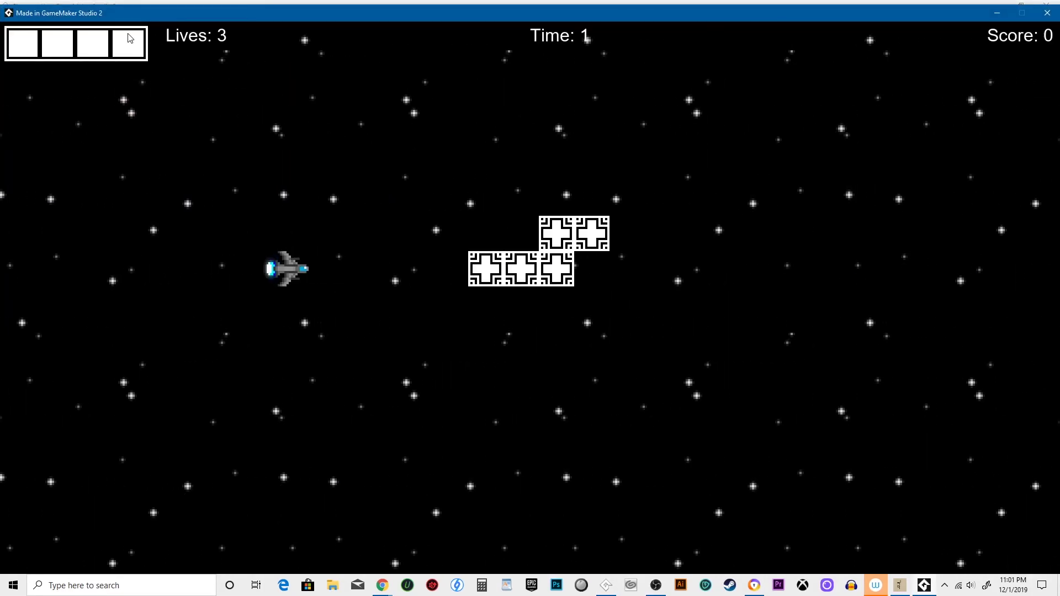
key(f)
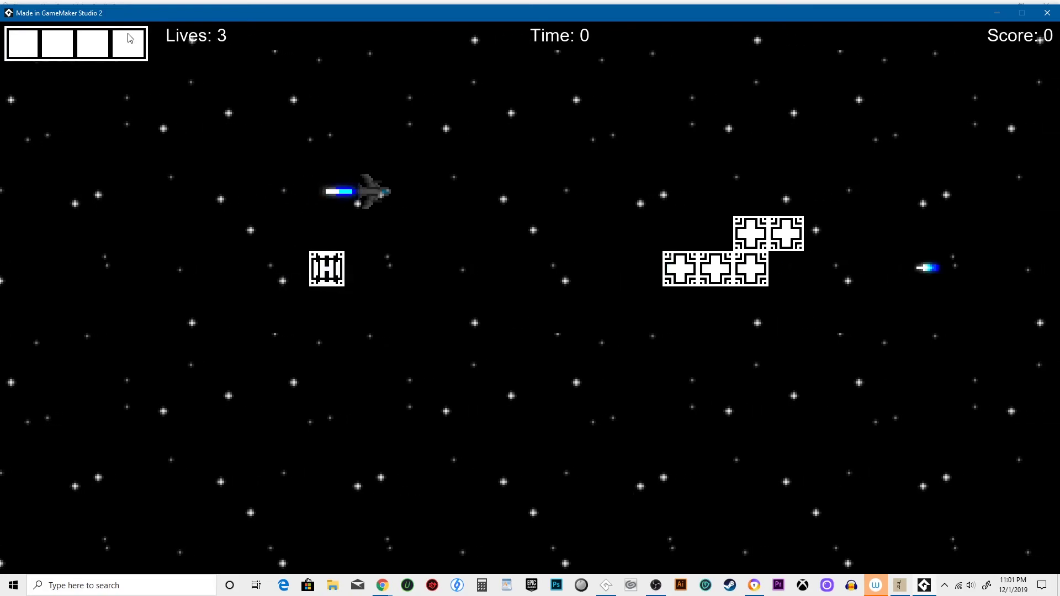
key(Right)
key(Down)
key(space)
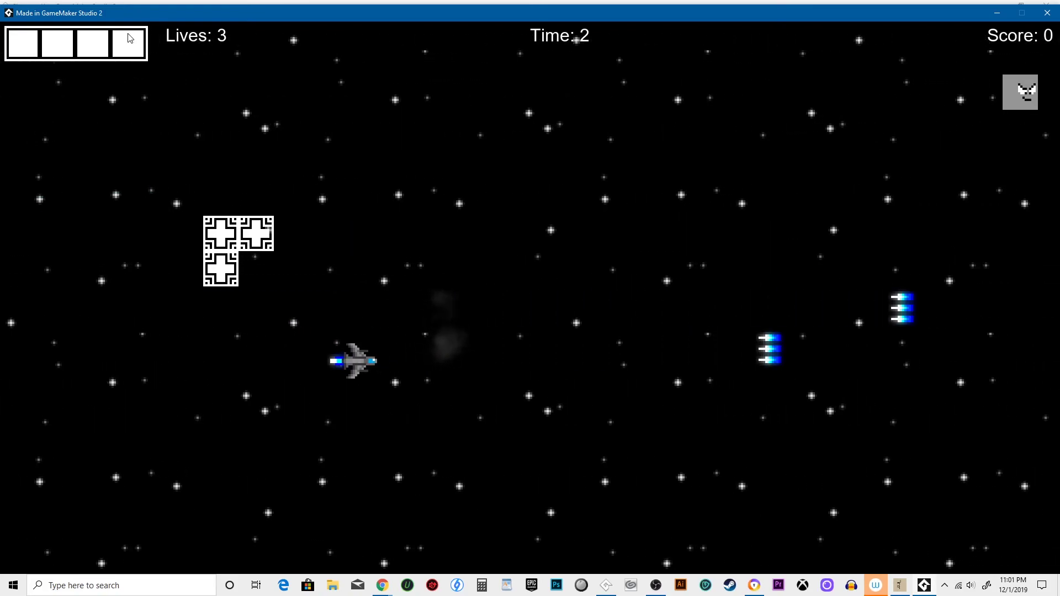
key(Left)
key(Up)
key(space)
key(space)
key(Down)
key(space)
key(Down)
key(space)
key(space)
key(space)
key(Up)
key(Right)
key(Down)
key(space)
key(space)
key(Left)
key(Up)
key(space)
key(space)
key(Down)
key(space)
key(Down)
key(space)
key(space)
Step: Grab the powerup, fire bullet spreads at enemies and destroy an asteroid, reaching a score of 65
key(Up)
key(space)
key(space)
key(Right)
key(space)
key(space)
key(Right)
key(Up)
key(space)
key(space)
key(Down)
key(space)
key(Right)
key(space)
key(Right)
key(space)
key(Left)
key(space)
key(Down)
key(space)
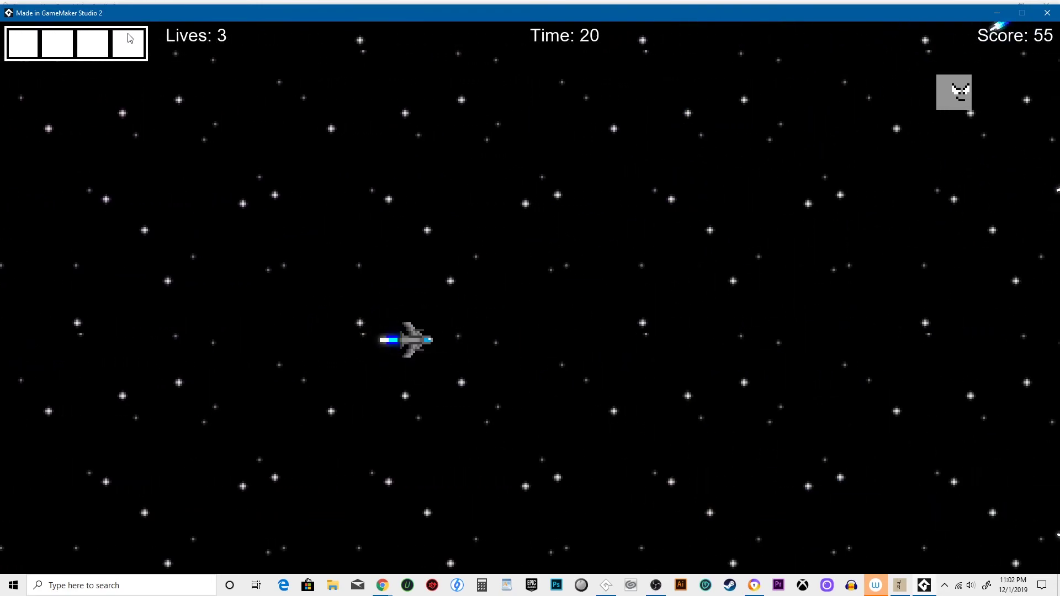
key(space)
key(Up)
key(space)
key(Left)
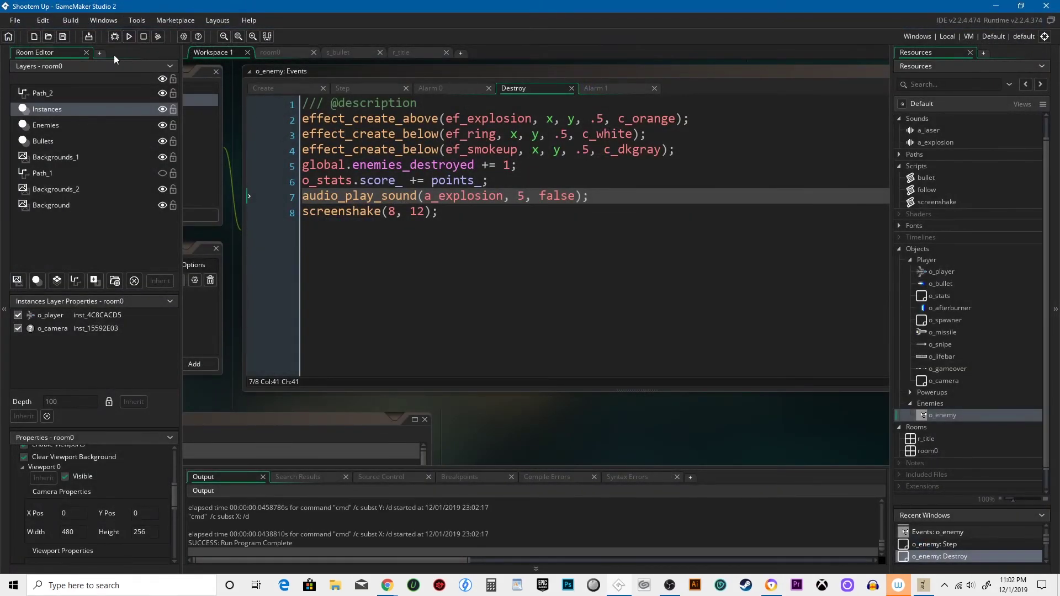
Step: Save the Shootem Up project and bring up the a_laser and a_explosion sound settings
click(62, 36)
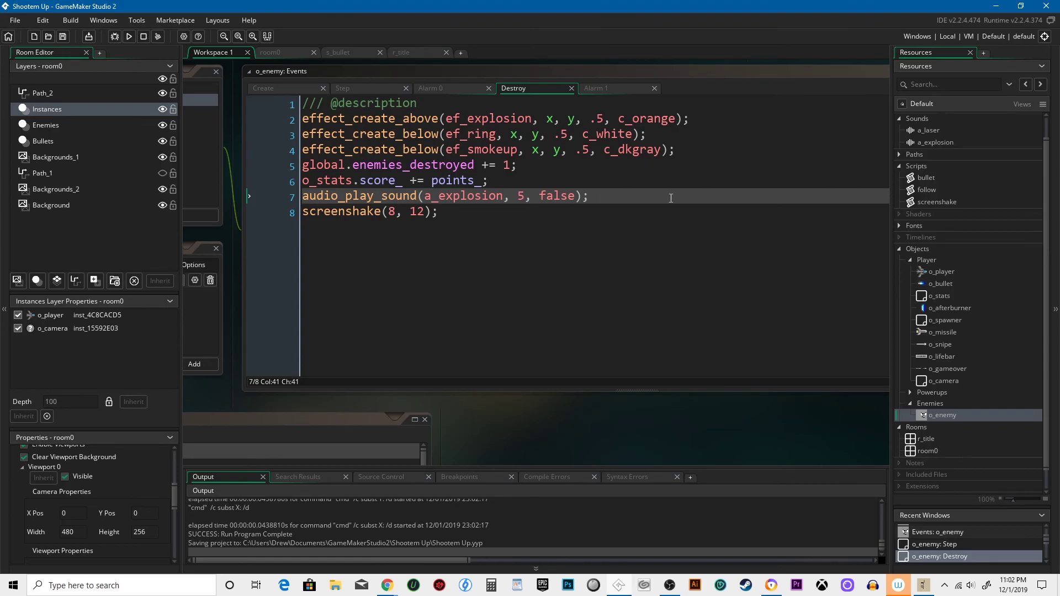
double_click(931, 133)
double_click(939, 143)
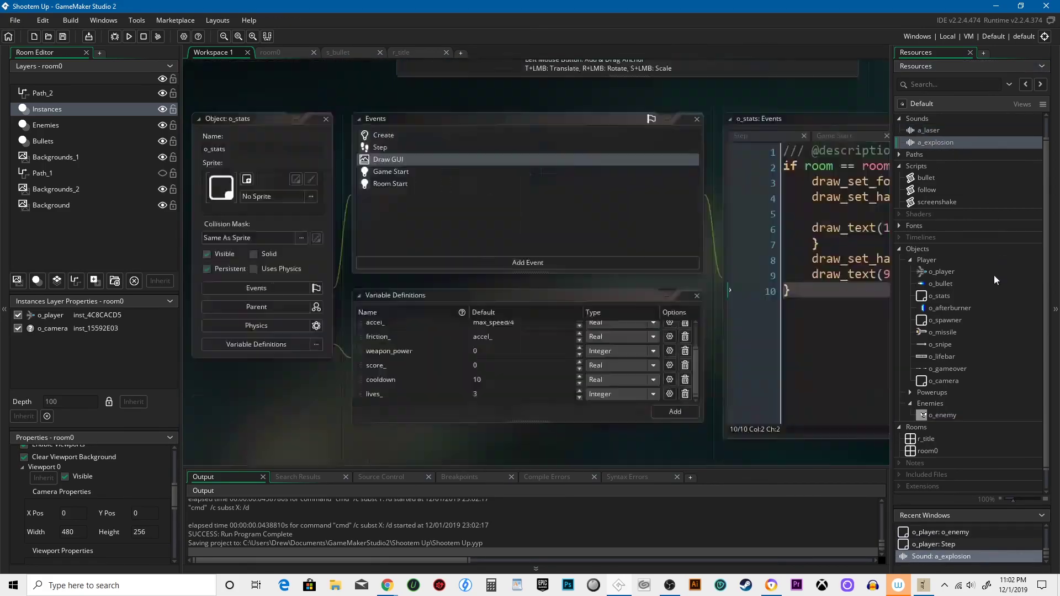